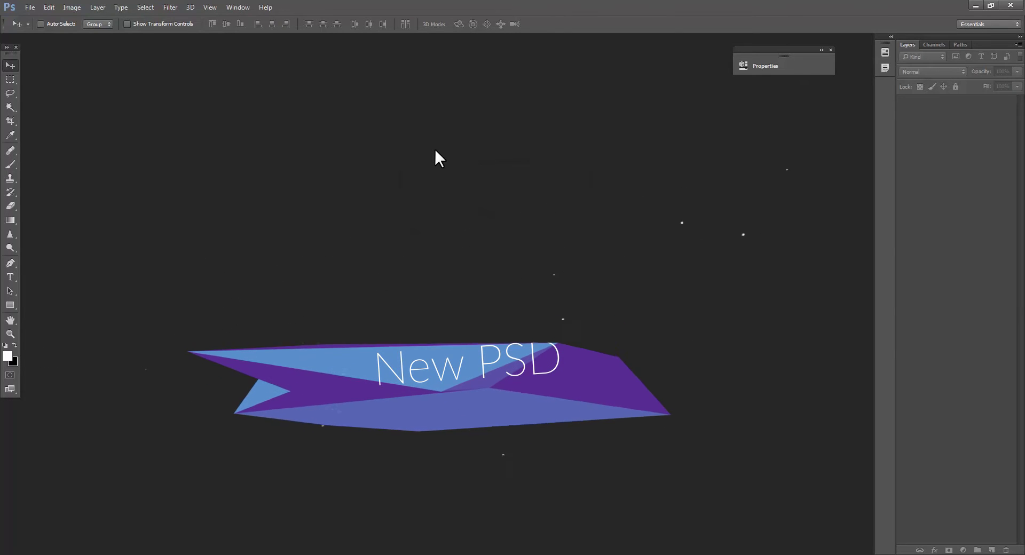
# Step: Create a 500 × 800 px white RGB document at 72 pixels/inch and resample it proportionally to 2000 px wide
pyautogui.hotkey('ctrl', 'n')
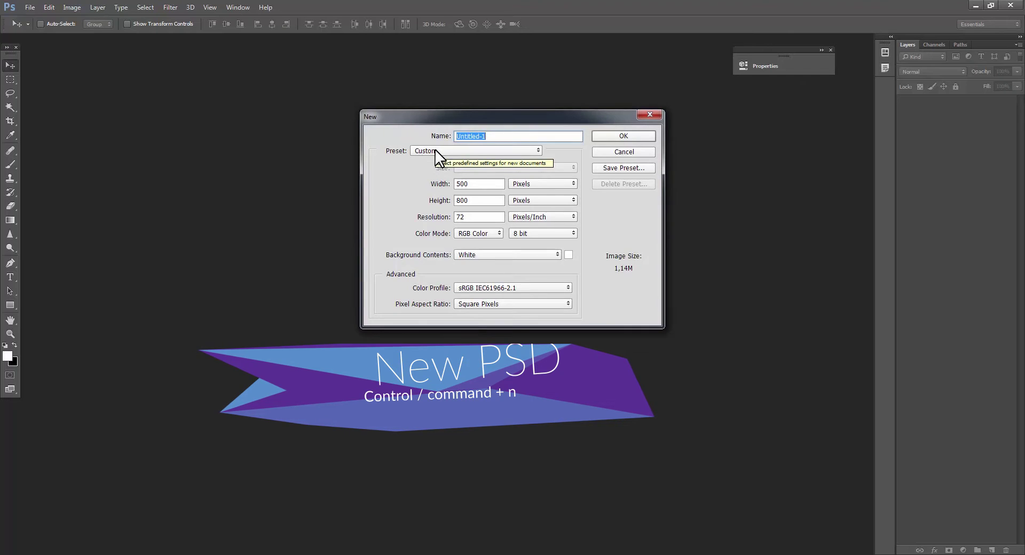
pyautogui.press('Return')
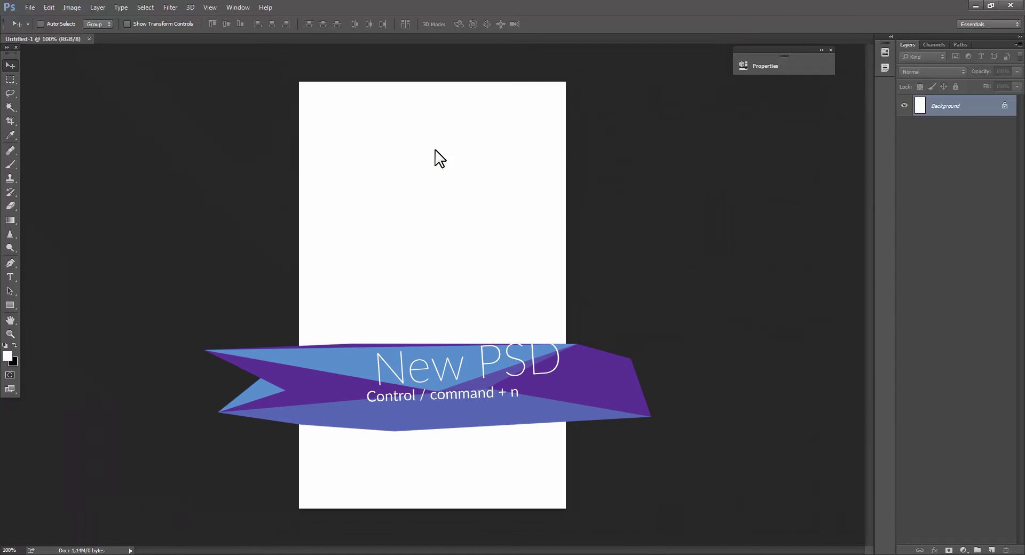
pyautogui.click(78, 3)
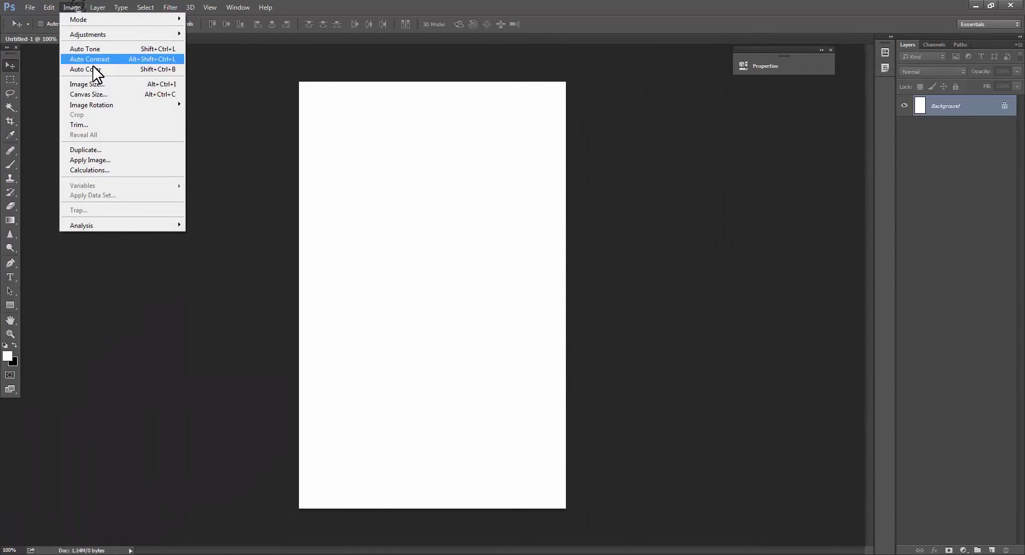
pyautogui.click(96, 83)
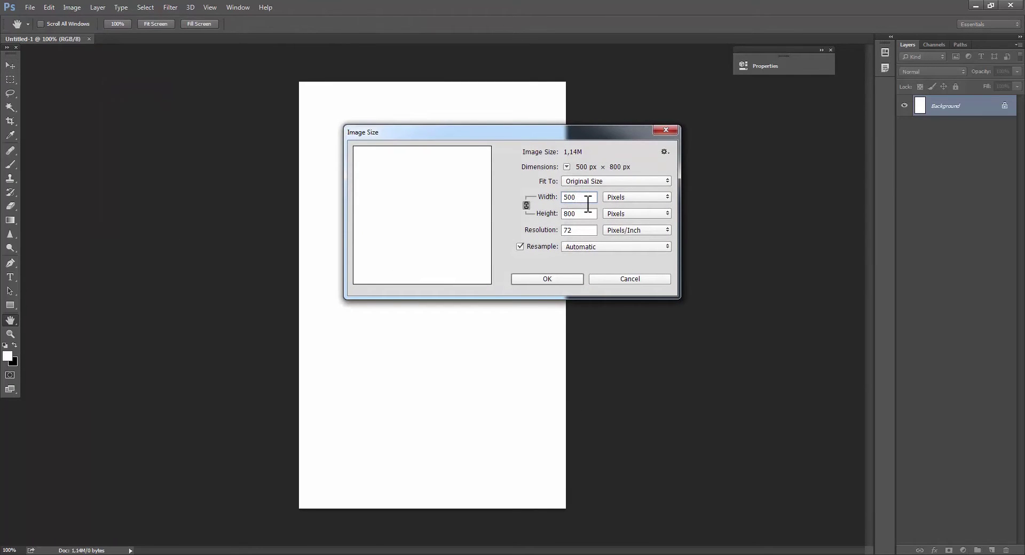
pyautogui.press('BackSpace')
pyautogui.press('BackSpace')
pyautogui.press('BackSpace')
pyautogui.write('2')
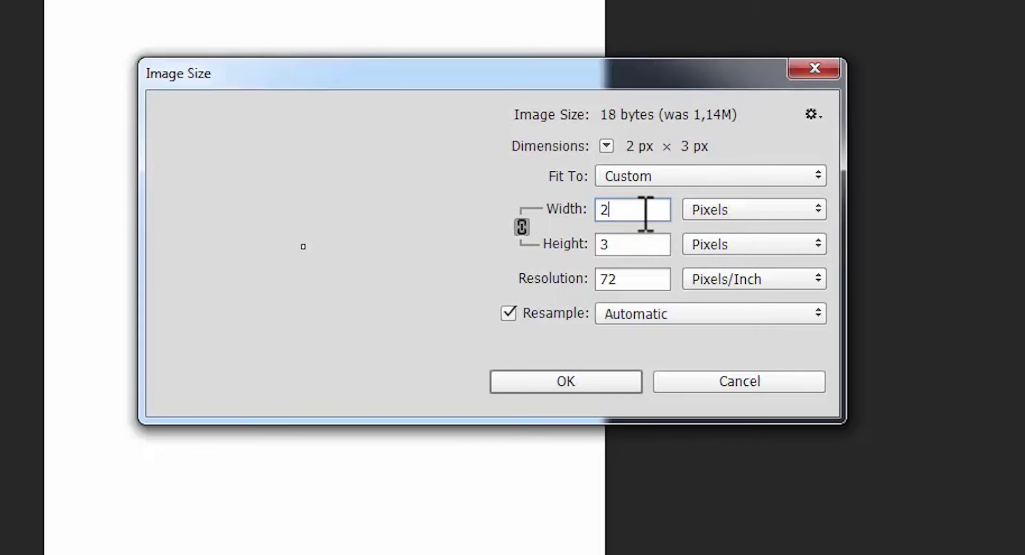
pyautogui.write('000')
pyautogui.press('Return')
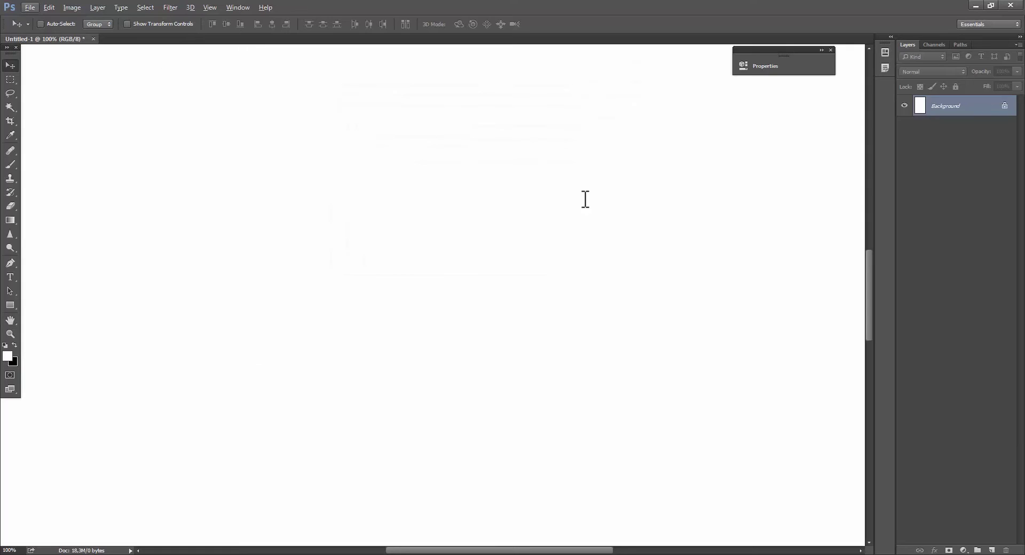
# Step: Darken the Background layer with a Hue/Saturation lightness of -85 and switch the interface to a lighter colour theme
pyautogui.hotkey('ctrl', '0')
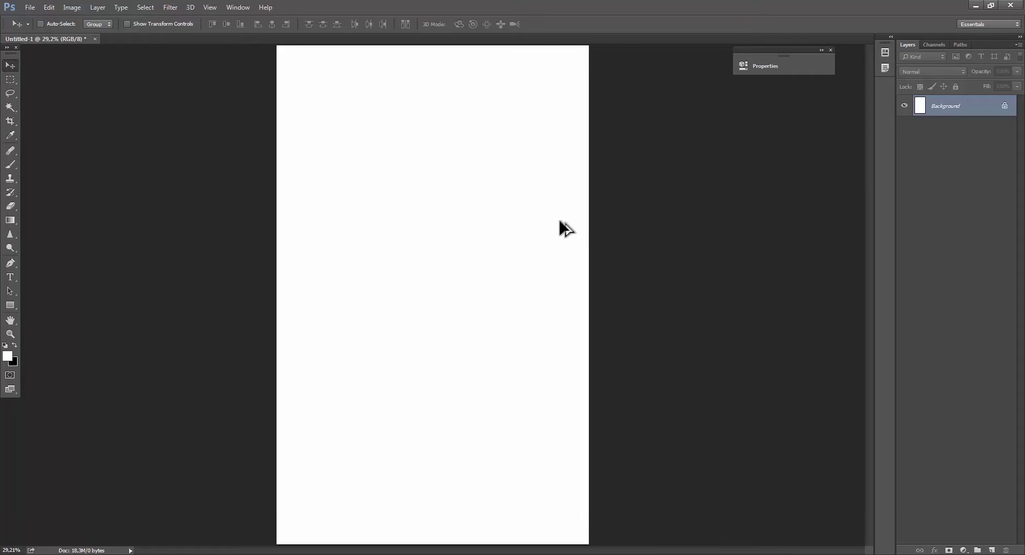
pyautogui.scroll(-2, 559, 217)
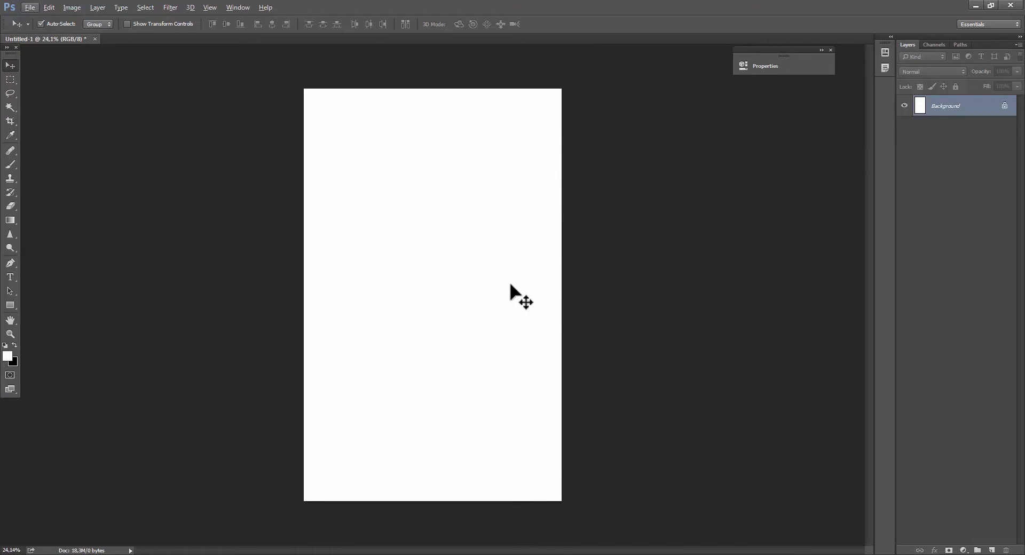
pyautogui.hotkey('ctrl', 'u')
pyautogui.moveTo(650, 232); pyautogui.dragTo(640, 232)
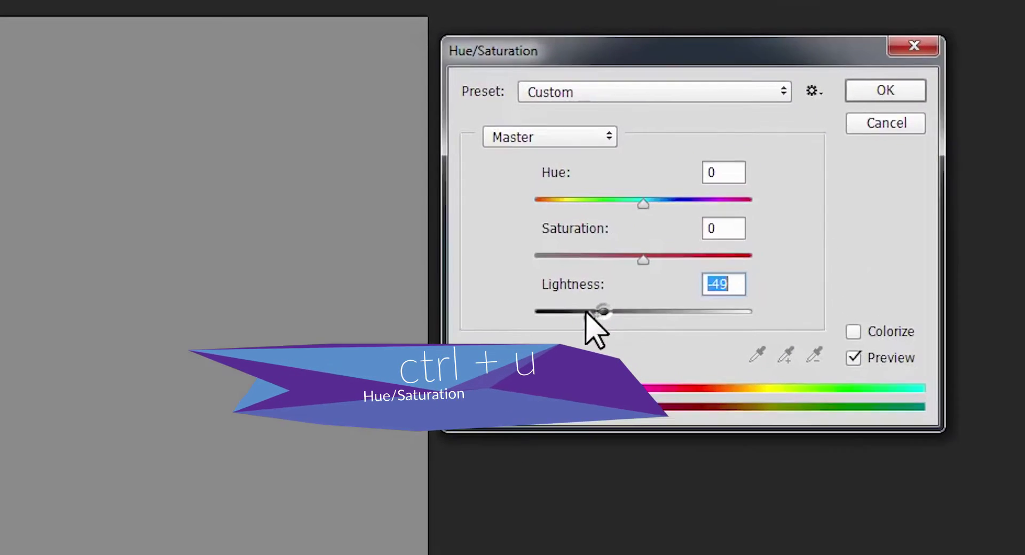
pyautogui.moveTo(587, 313); pyautogui.dragTo(551, 313)
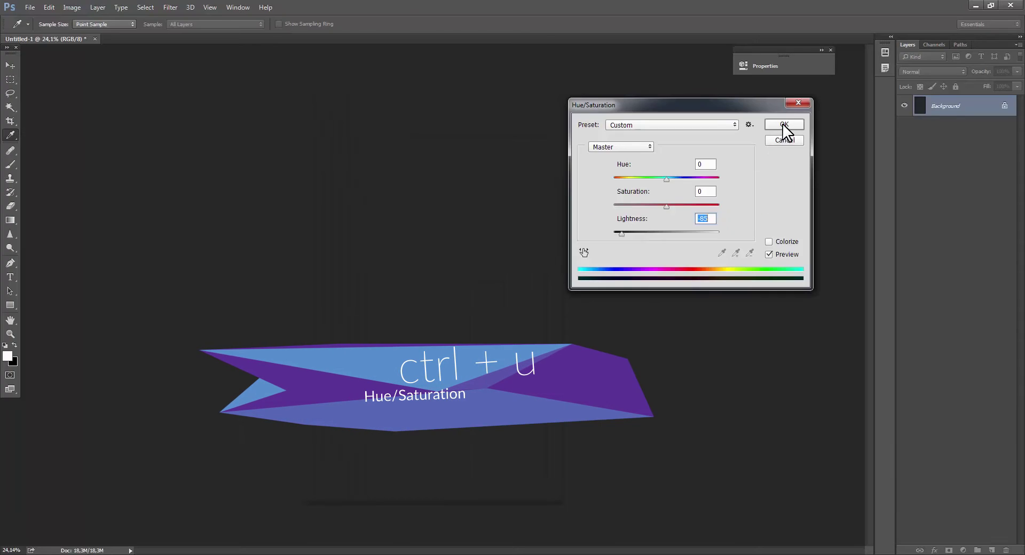
pyautogui.click(923, 78)
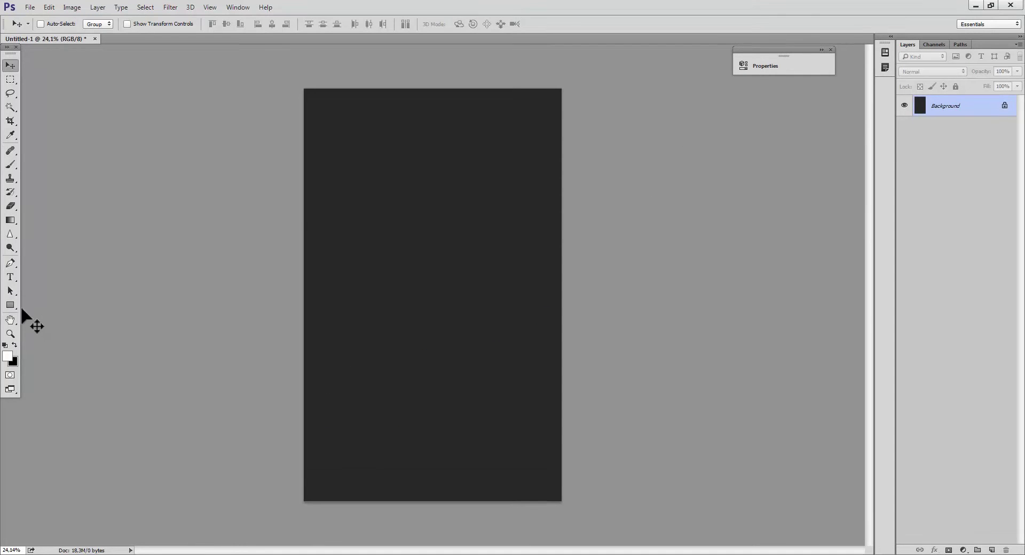
# Step: Add the text "COOLTEXT" in Bebas Neue Regular at 36 pt to the lower part of the canvas
pyautogui.click(10, 277)
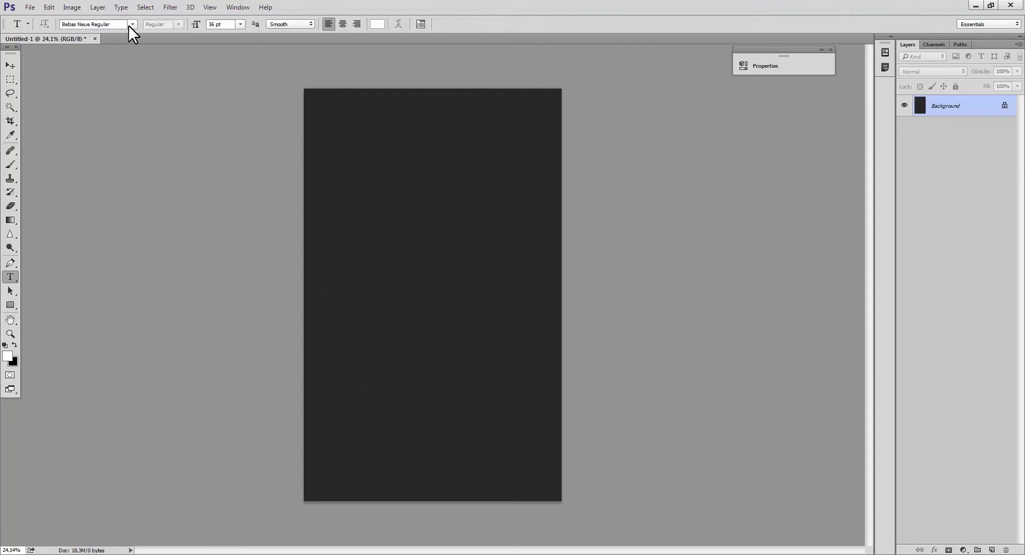
pyautogui.click(129, 25)
pyautogui.click(127, 25)
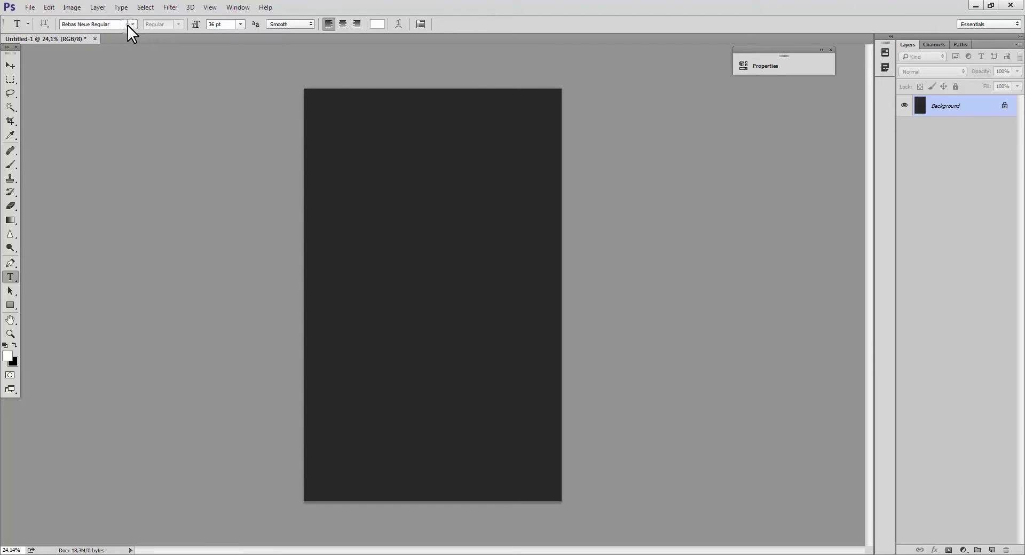
pyautogui.click(357, 392)
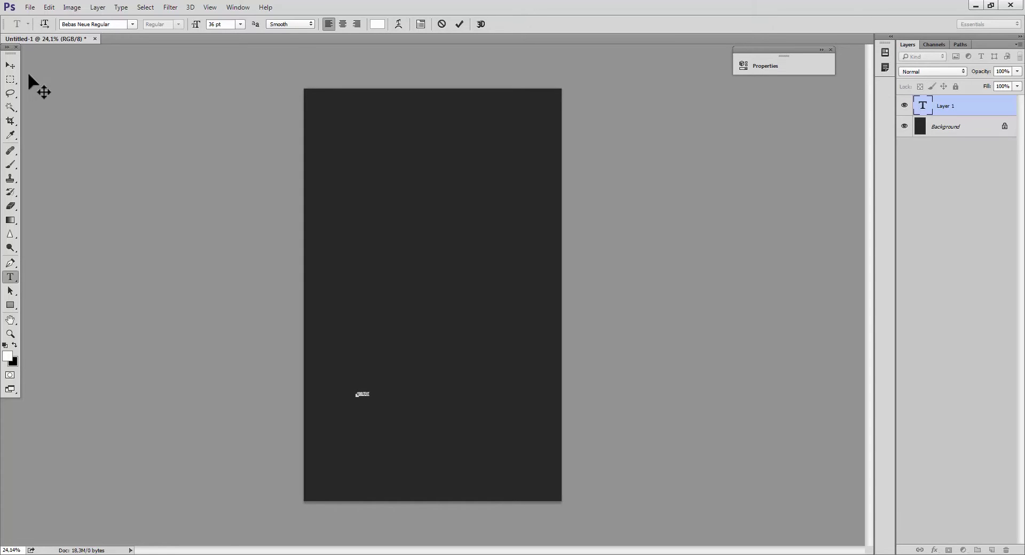
pyautogui.click(11, 65)
# Step: Rotate the COOLTEXT layer -90°, scale it proportionally to about 2635%, and centre it vertically on the canvas
pyautogui.hotkey('ctrl', 't')
pyautogui.moveTo(387, 345); pyautogui.dragTo(346, 333)
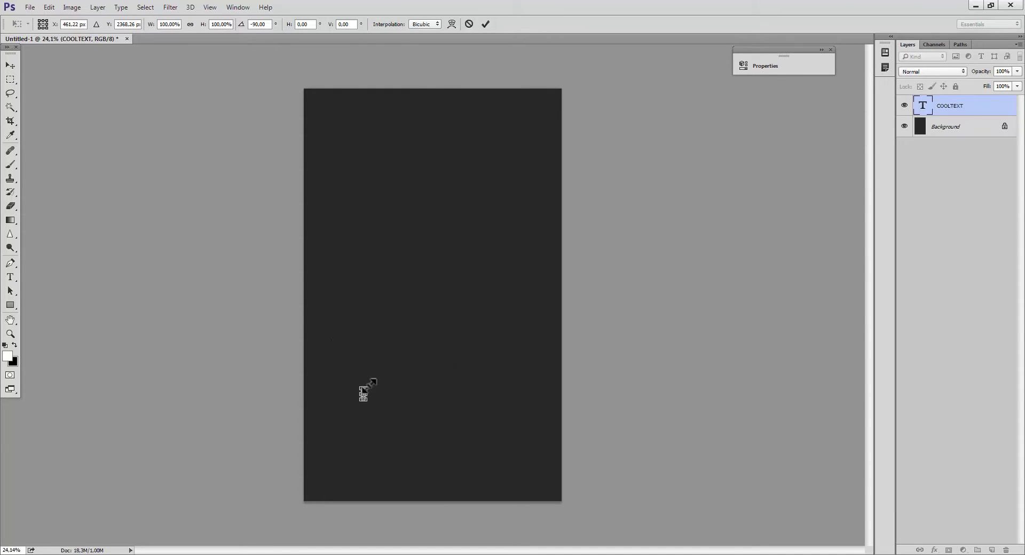
pyautogui.moveTo(364, 391); pyautogui.dragTo(638, 138)
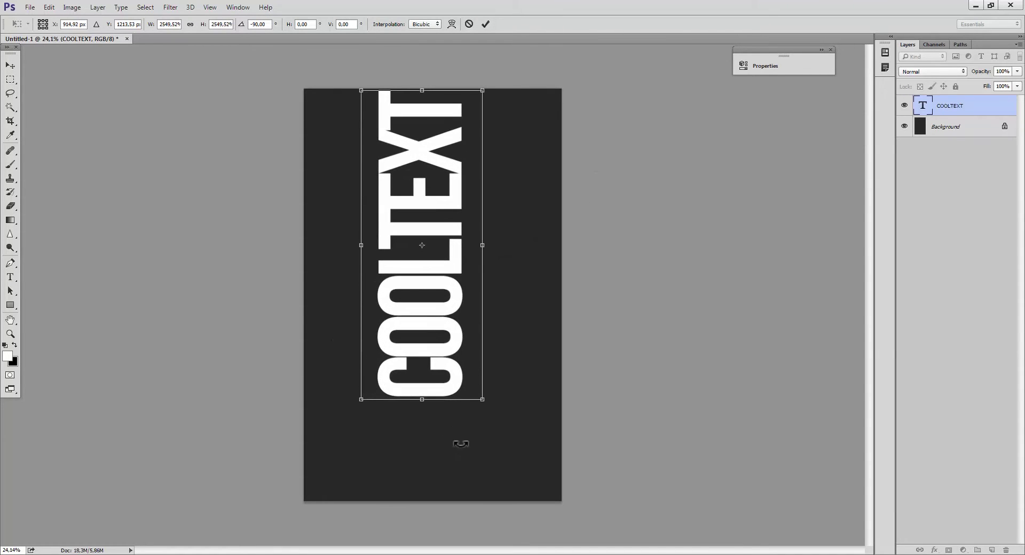
pyautogui.moveTo(480, 401); pyautogui.dragTo(487, 411)
pyautogui.moveTo(462, 340); pyautogui.dragTo(460, 369)
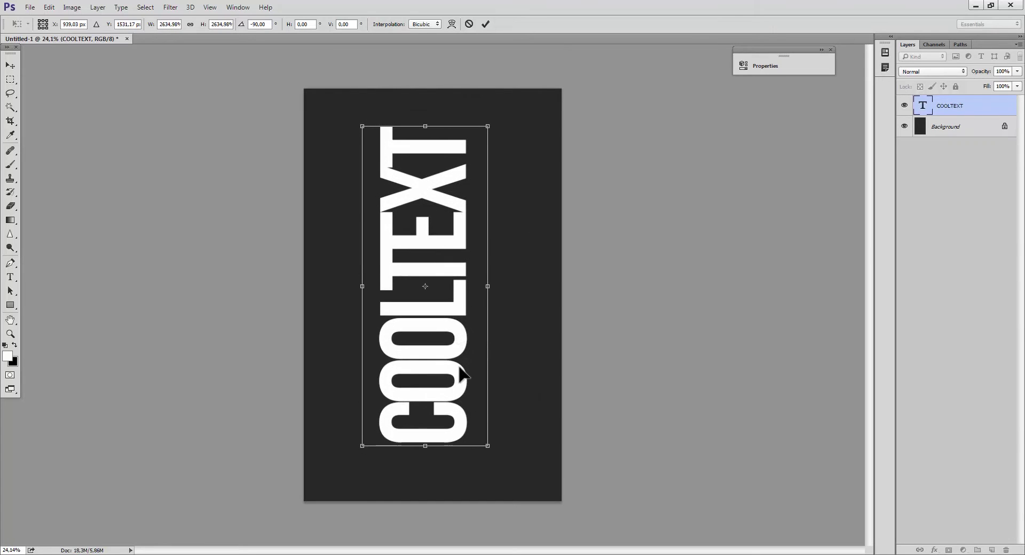
pyautogui.press('Return')
# Step: Set the tracking of the whole COOLTEXT text to 0
pyautogui.press('t')
pyautogui.click(464, 448)
pyautogui.hotkey('ctrl', 'a')
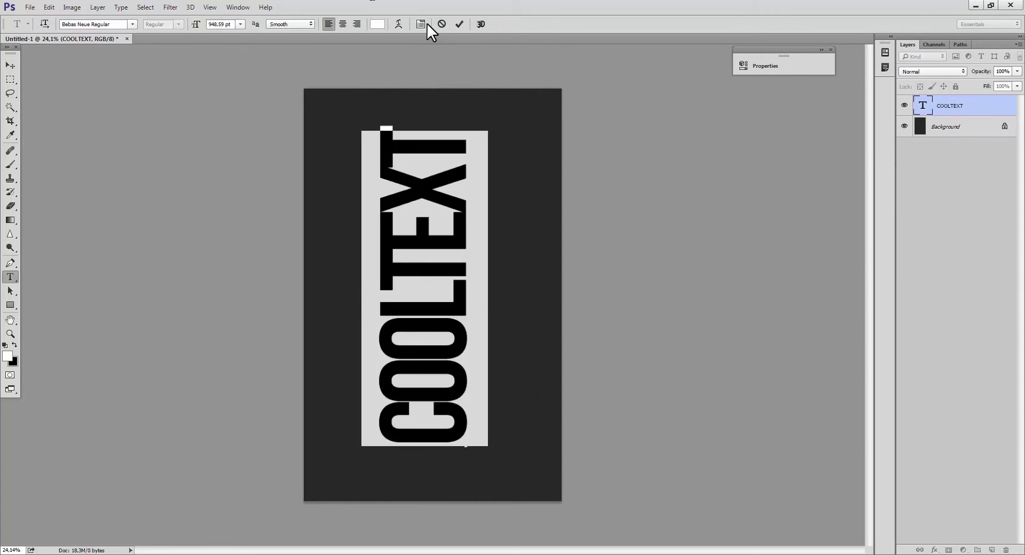
pyautogui.click(421, 24)
pyautogui.click(769, 110)
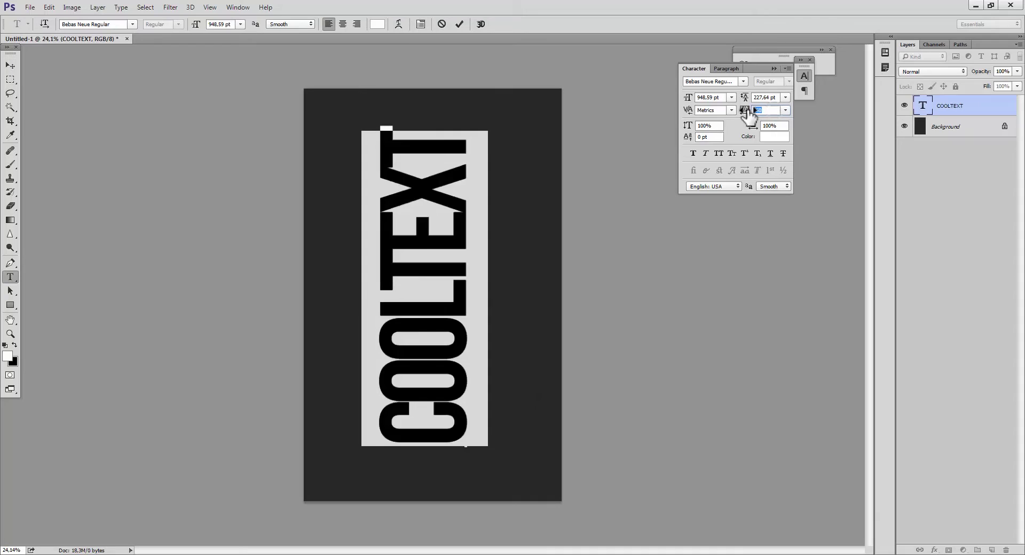
pyautogui.write('0')
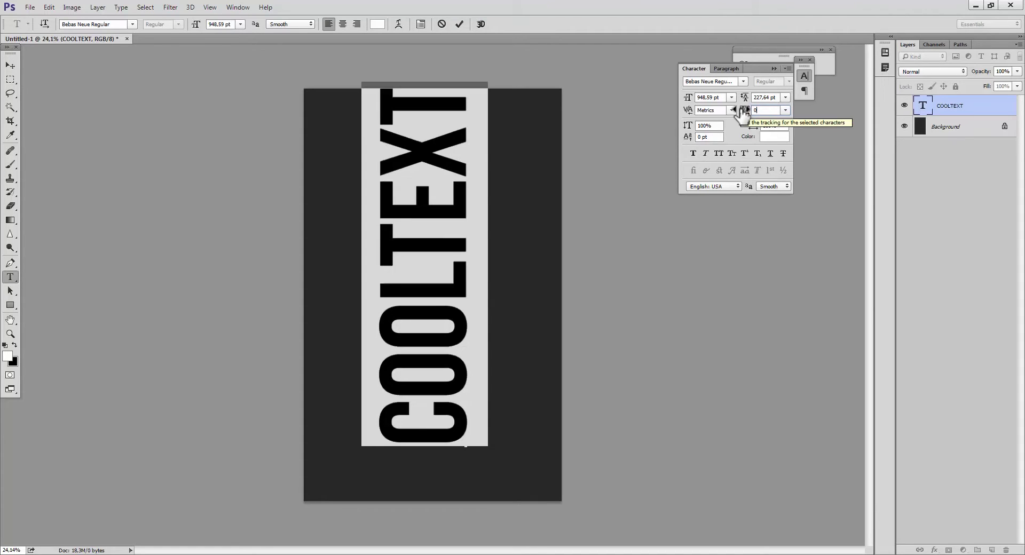
pyautogui.click(11, 65)
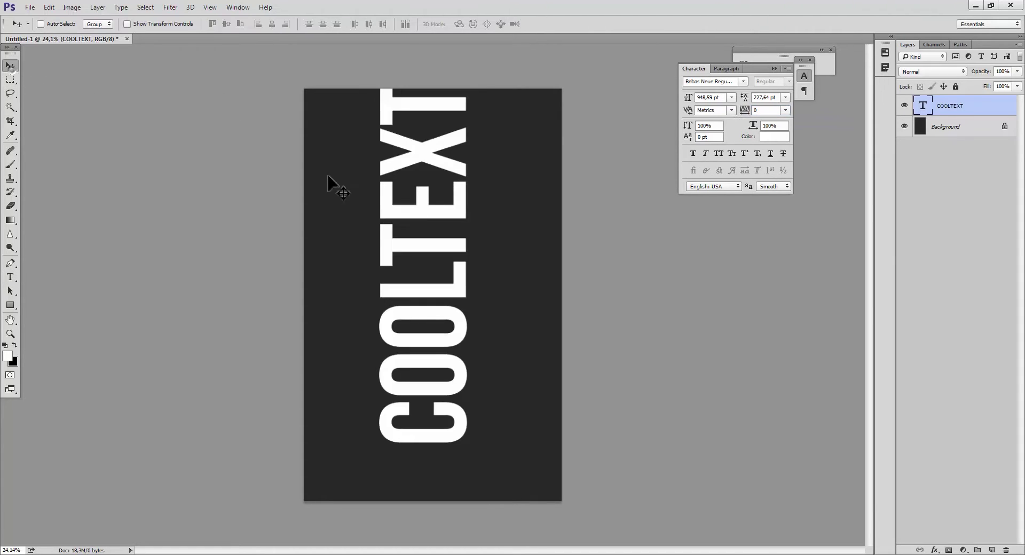
# Step: Move the COOLTEXT layer down so it fits inside the canvas and rotate it slightly counter-clockwise
pyautogui.moveTo(408, 204); pyautogui.dragTo(419, 237)
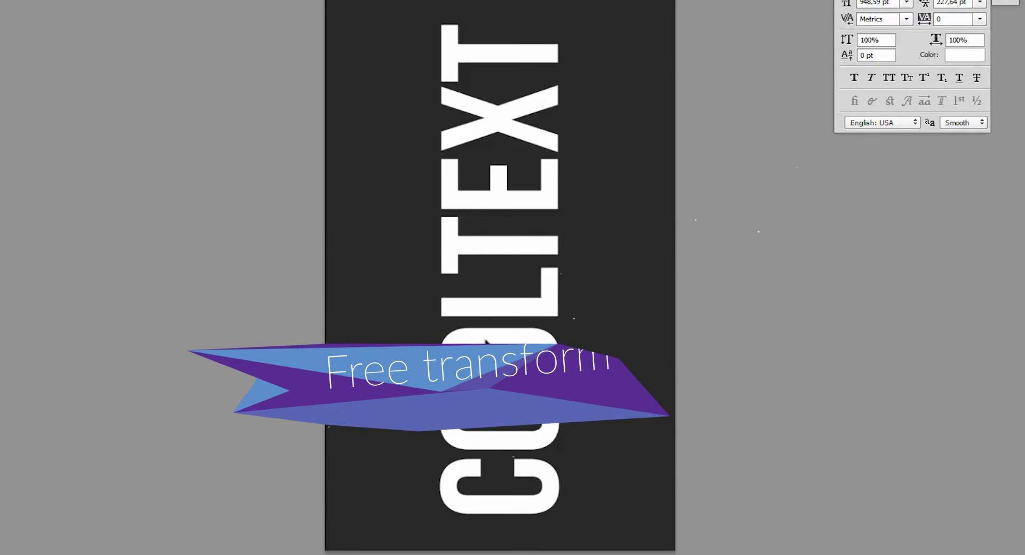
pyautogui.hotkey('ctrl', 't')
pyautogui.moveTo(614, 365); pyautogui.dragTo(619, 354)
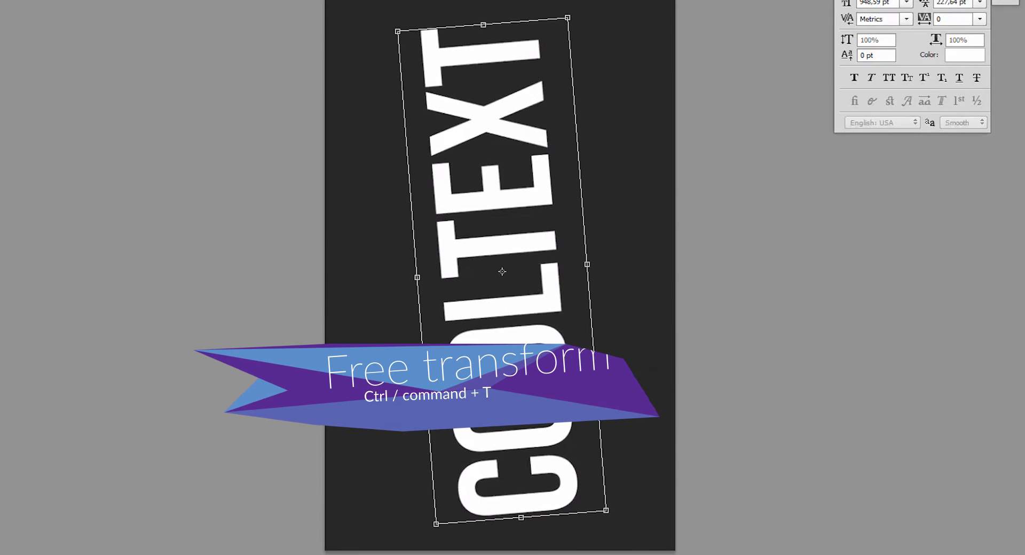
pyautogui.press('Return')
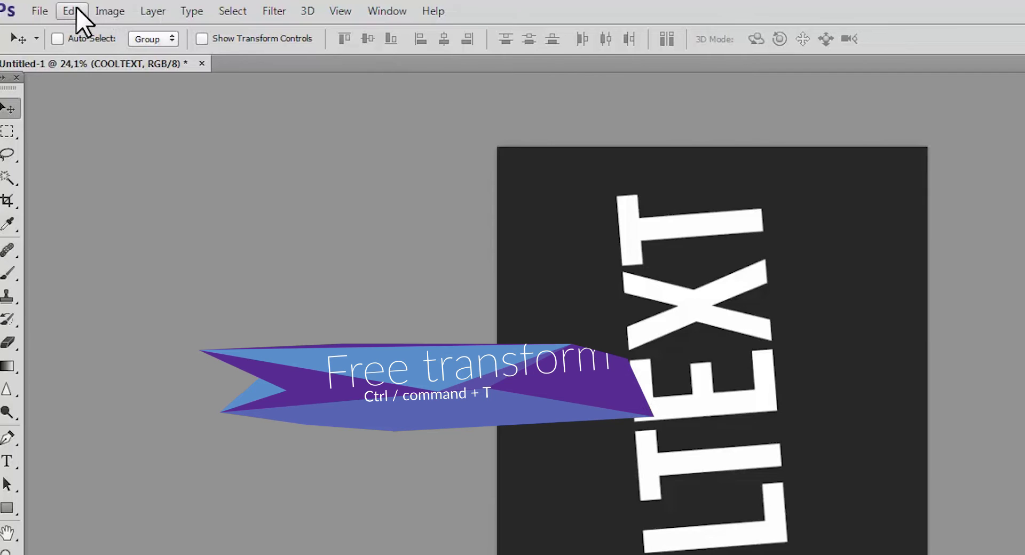
# Step: Start Perspective Warp on the rasterized COOLTEXT layer and lay out two joined quads meeting at the canvas's vertical middle
pyautogui.click(51, 8)
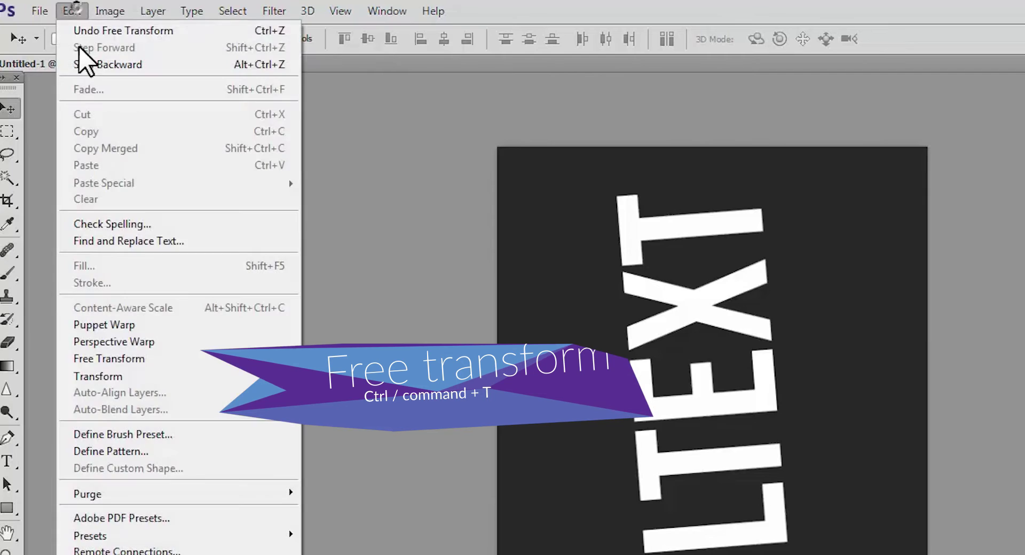
pyautogui.click(182, 342)
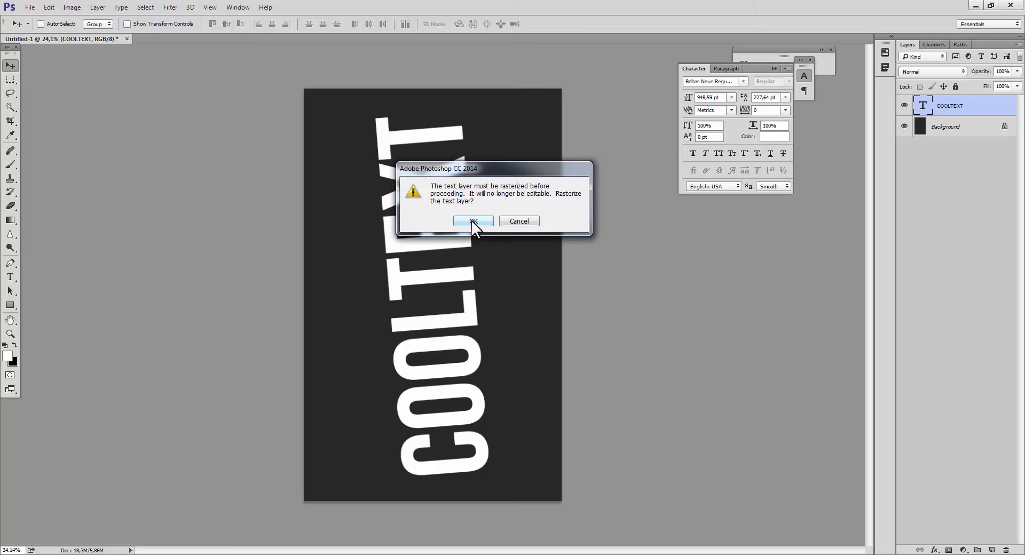
pyautogui.click(472, 221)
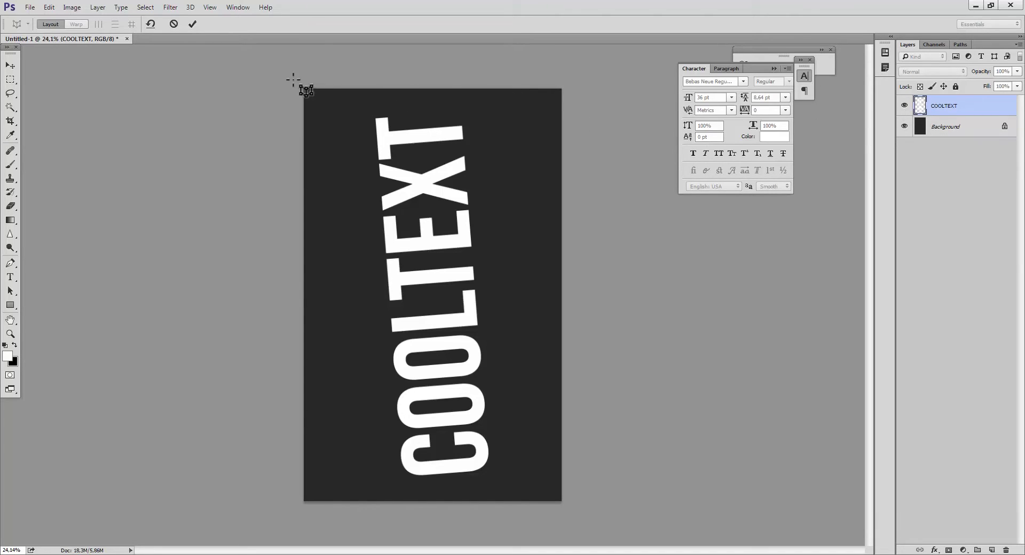
pyautogui.moveTo(293, 79); pyautogui.dragTo(441, 501)
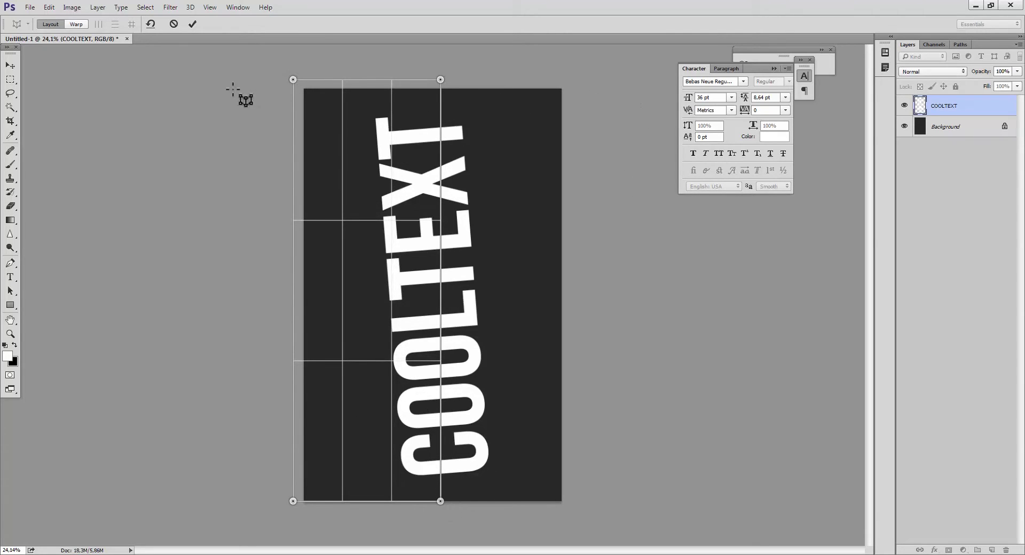
pyautogui.moveTo(612, 78); pyautogui.dragTo(441, 503)
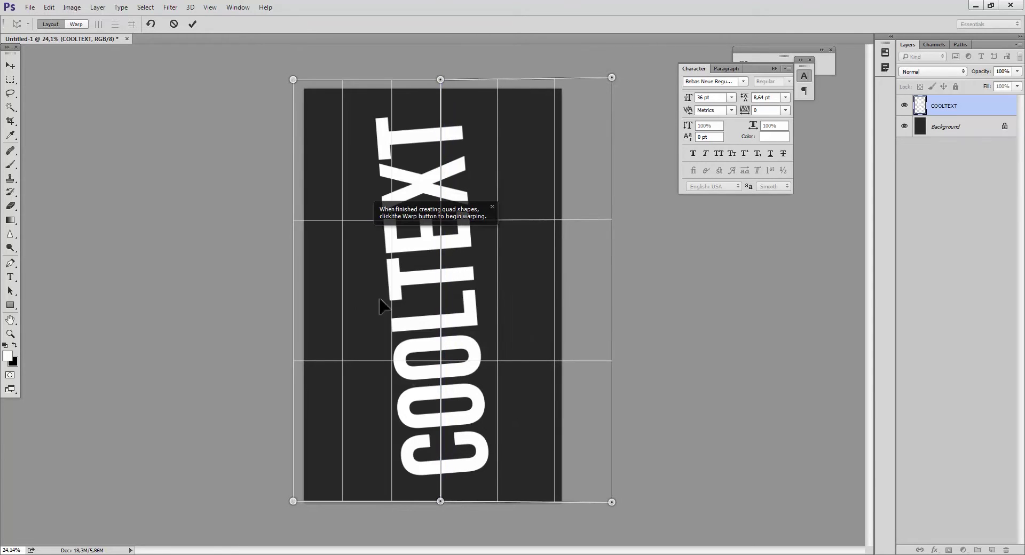
# Step: Warp the quads by pulling the outer upper corners inward and the outer lower corners outward, giving the text a folded perspective
pyautogui.click(77, 24)
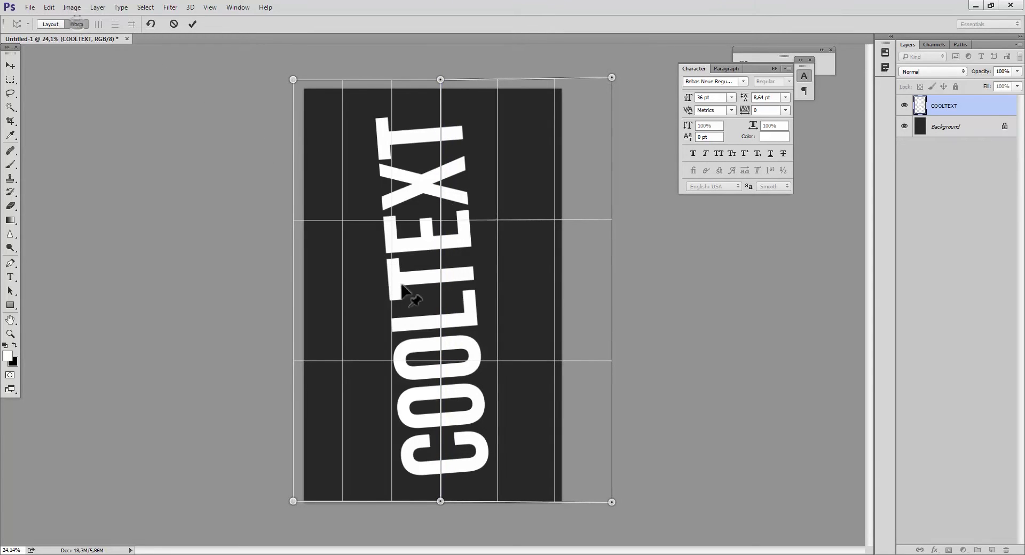
pyautogui.moveTo(293, 79); pyautogui.dragTo(348, 128)
pyautogui.moveTo(605, 78); pyautogui.dragTo(556, 131)
pyautogui.moveTo(616, 507); pyautogui.dragTo(789, 521)
pyautogui.moveTo(291, 500); pyautogui.dragTo(252, 514)
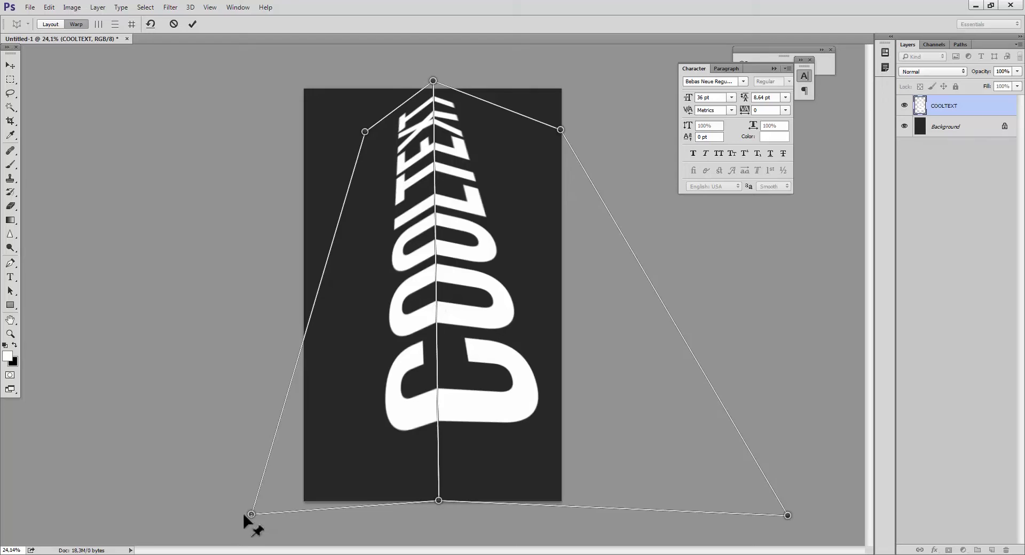
pyautogui.moveTo(243, 515); pyautogui.dragTo(204, 523)
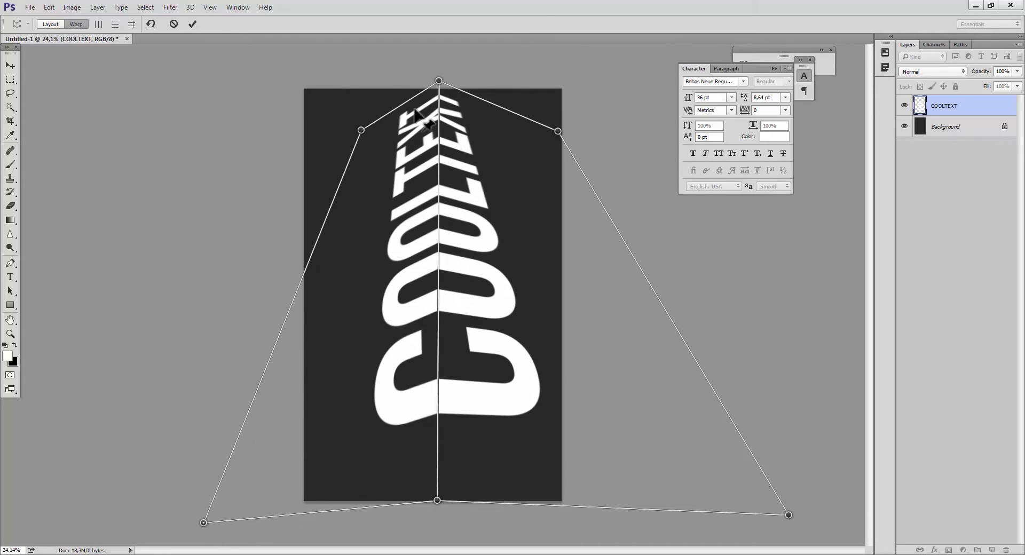
pyautogui.click(11, 63)
pyautogui.click(463, 213)
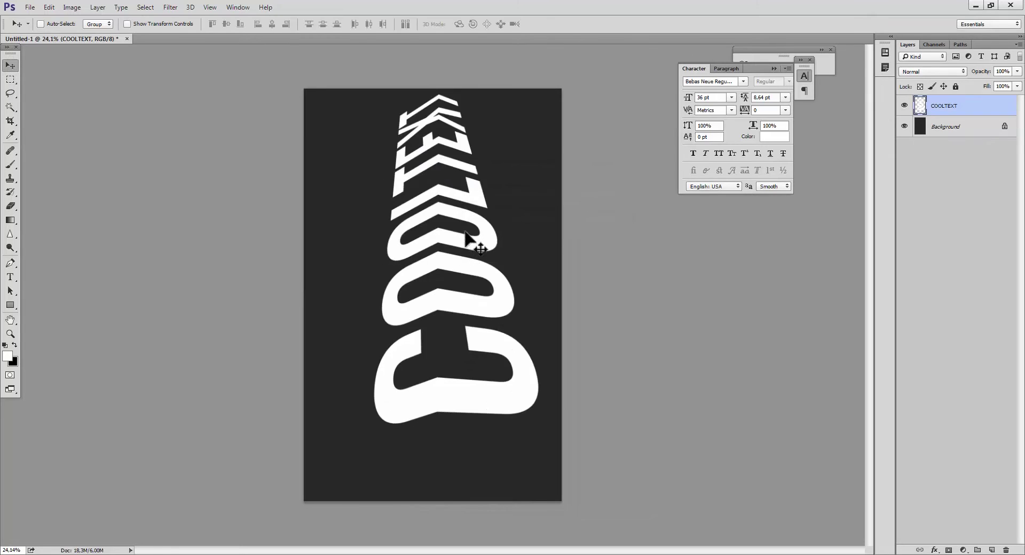
# Step: Move the warped text down toward the canvas centre and rotate it about -7.11°
pyautogui.moveTo(465, 233)
pyautogui.mouseDown()
pyautogui.moveTo(454, 230)
pyautogui.moveTo(458, 260)
pyautogui.moveTo(459, 240)
pyautogui.mouseUp()
pyautogui.hotkey('ctrl', 't')
pyautogui.moveTo(626, 433); pyautogui.dragTo(640, 408)
pyautogui.moveTo(463, 373)
pyautogui.mouseDown()
pyautogui.moveTo(455, 361)
pyautogui.moveTo(458, 374)
pyautogui.mouseUp()
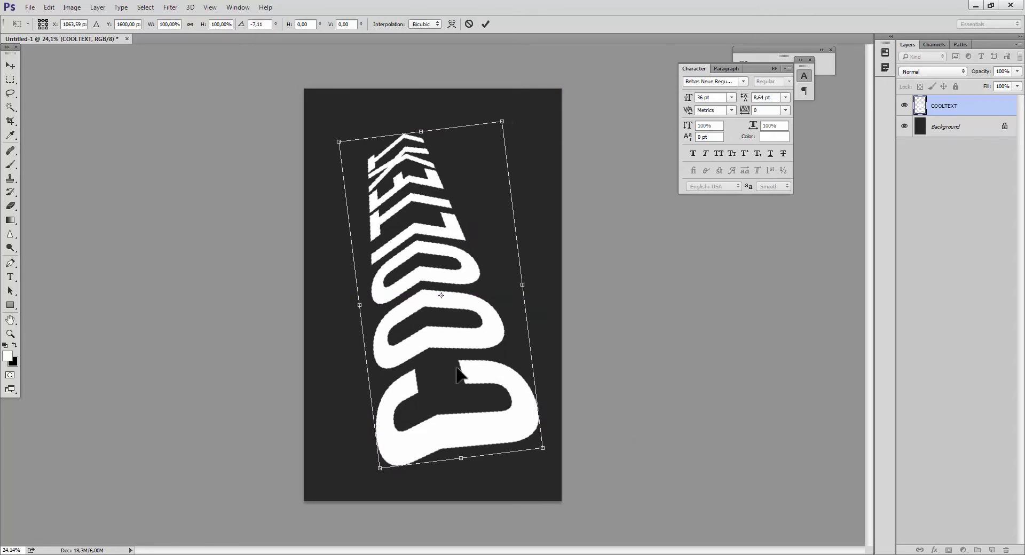
pyautogui.press('Return')
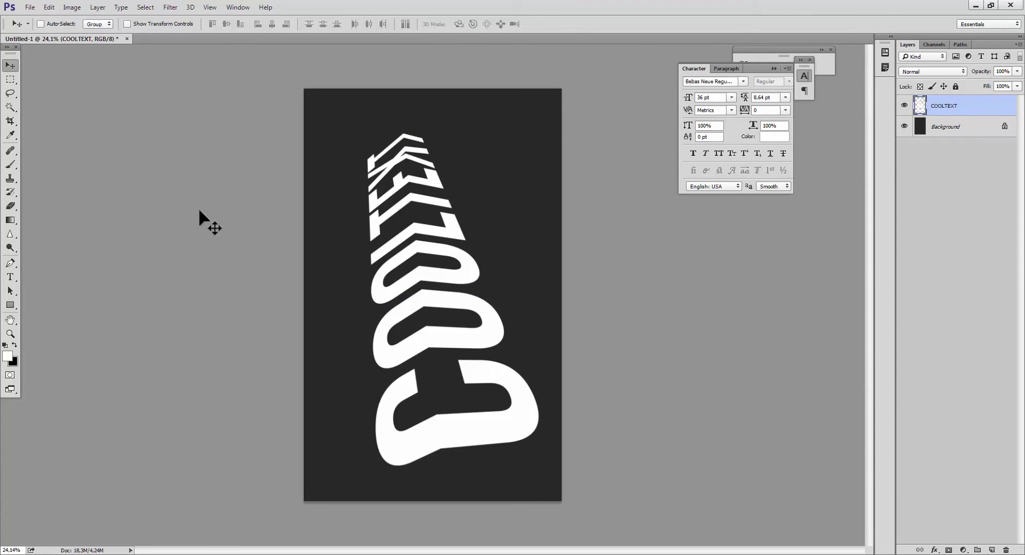
# Step: Draw a white rectangle about 1086 by 3764 px over the canvas's right part and move it up and slightly left
pyautogui.click(11, 307)
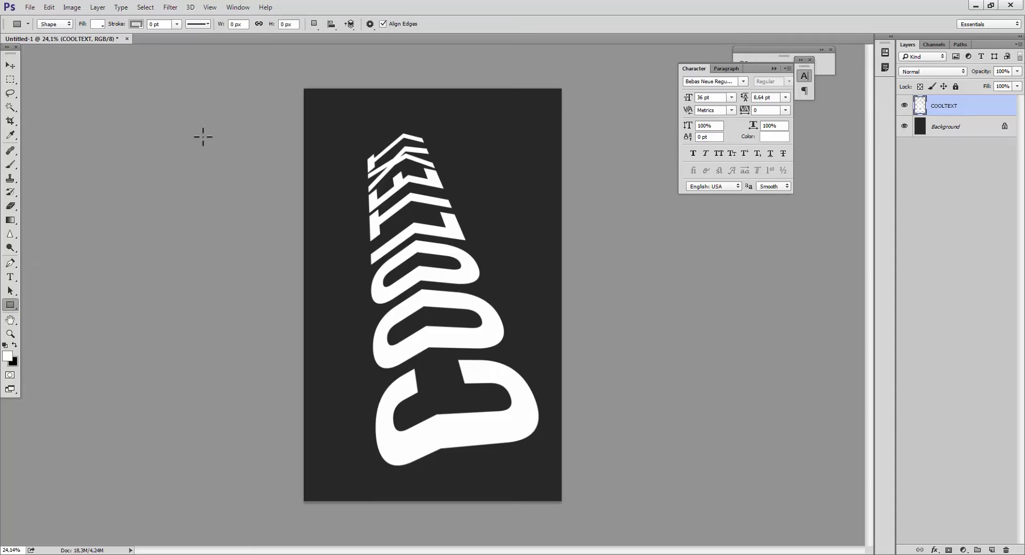
pyautogui.moveTo(590, 68); pyautogui.dragTo(450, 552)
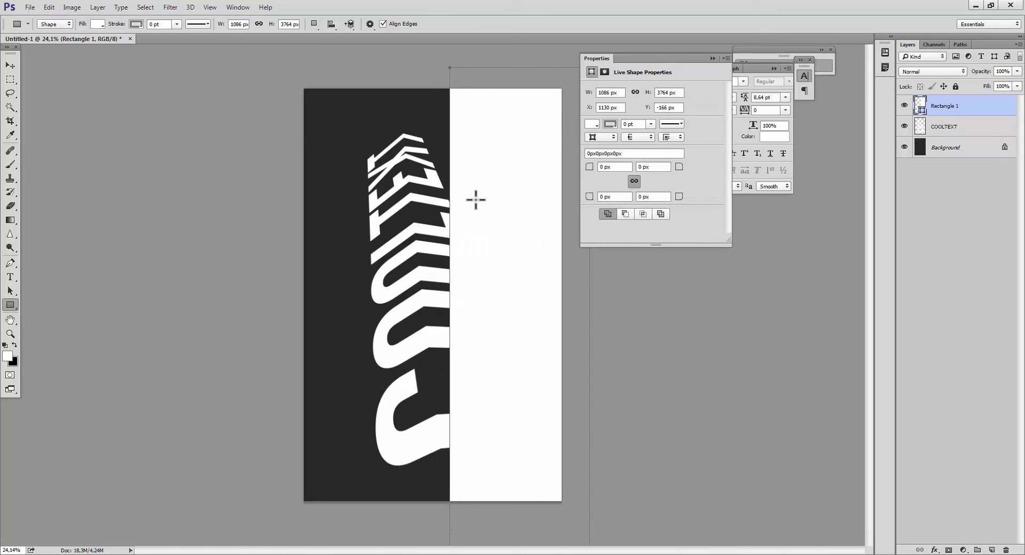
pyautogui.click(10, 65)
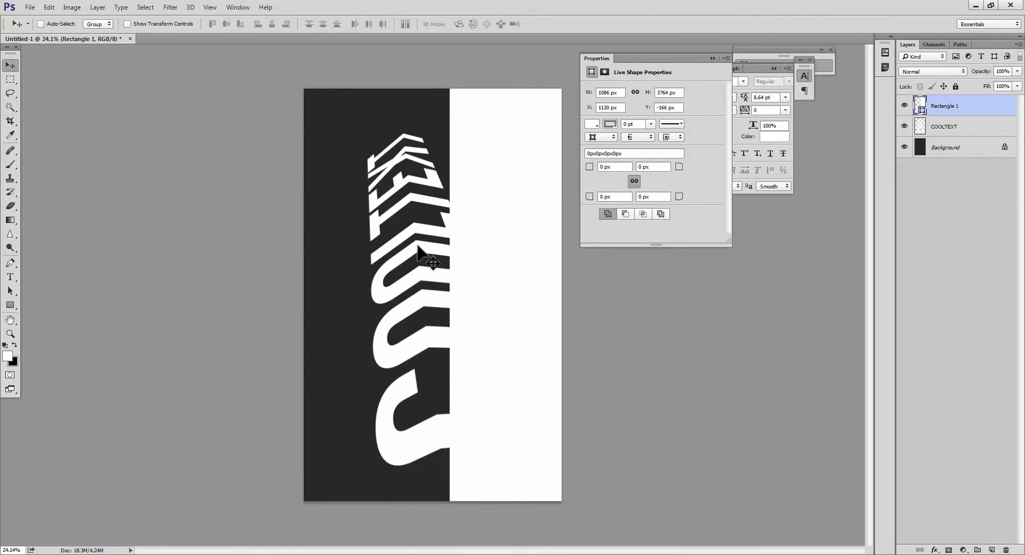
pyautogui.moveTo(490, 316); pyautogui.dragTo(484, 266)
# Step: Shift the rectangle about 24 px left so its vertical edge meets the fold corner at the bottom of the large C
pyautogui.scroll(10, 438, 478)
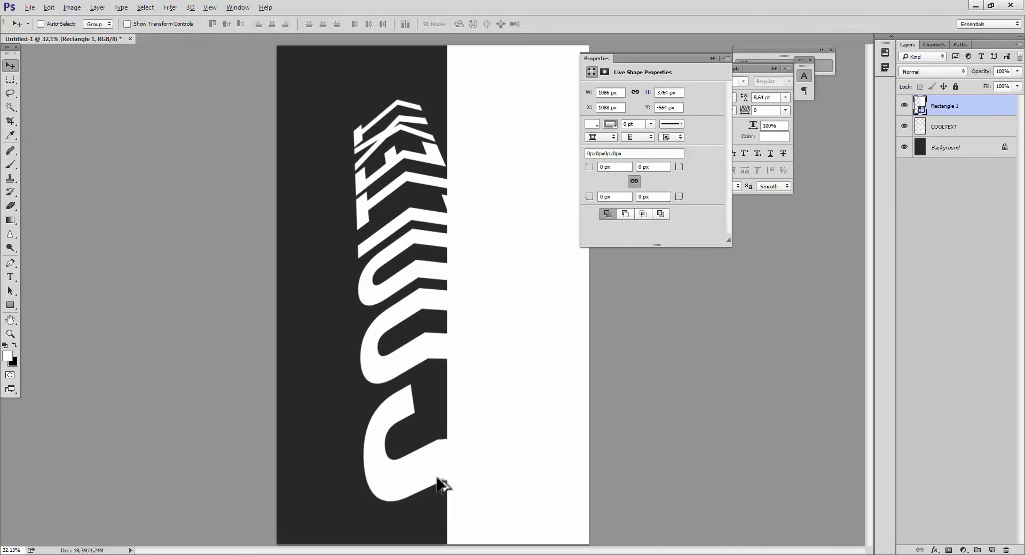
pyautogui.scroll(2, 471, 523)
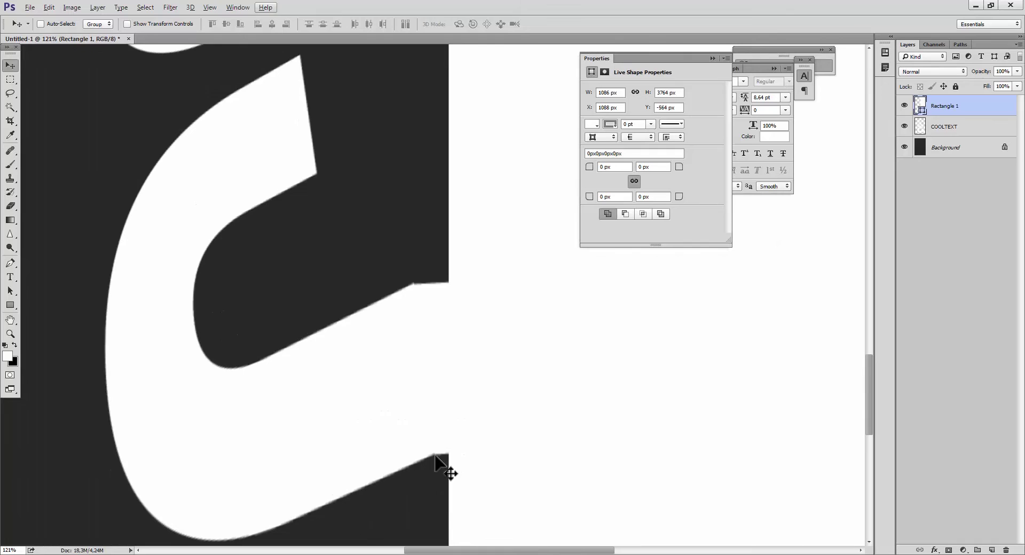
pyautogui.press('Left')
pyautogui.press('Left')
pyautogui.press('Left')
pyautogui.press('Left')
pyautogui.moveTo(458, 466); pyautogui.dragTo(443, 465)
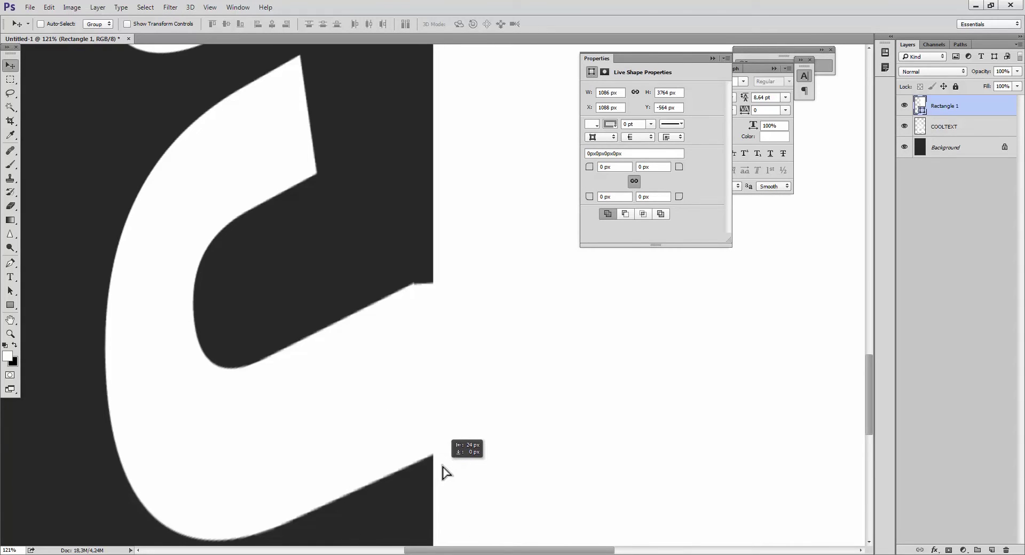
# Step: Start a free transform on the rectangle and place its pivot point on the fold corner at the C's lower edge
pyautogui.hotkey('ctrl', 't')
pyautogui.scroll(-5, 521, 414)
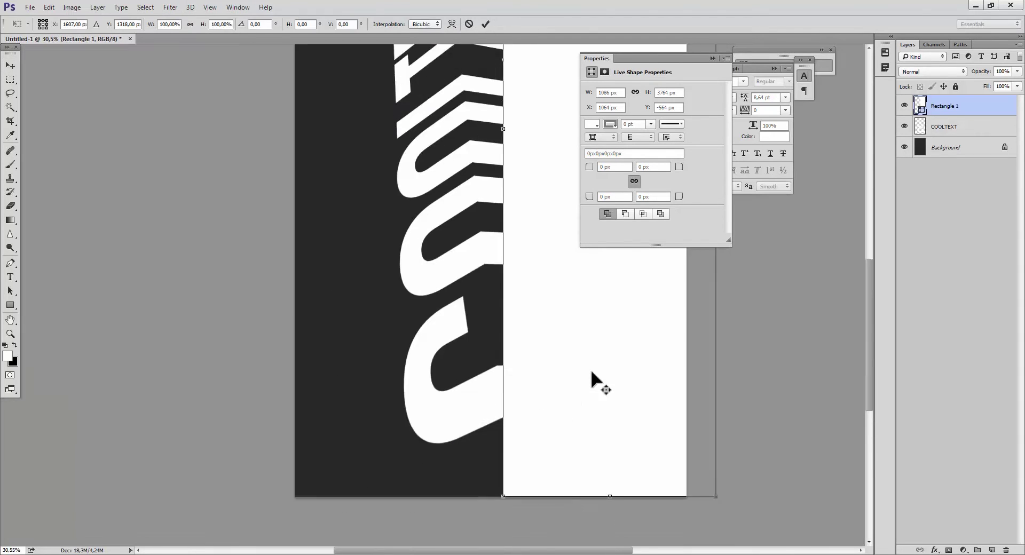
pyautogui.scroll(-1, 592, 376)
pyautogui.moveTo(524, 255); pyautogui.dragTo(444, 470)
pyautogui.scroll(8, 444, 470)
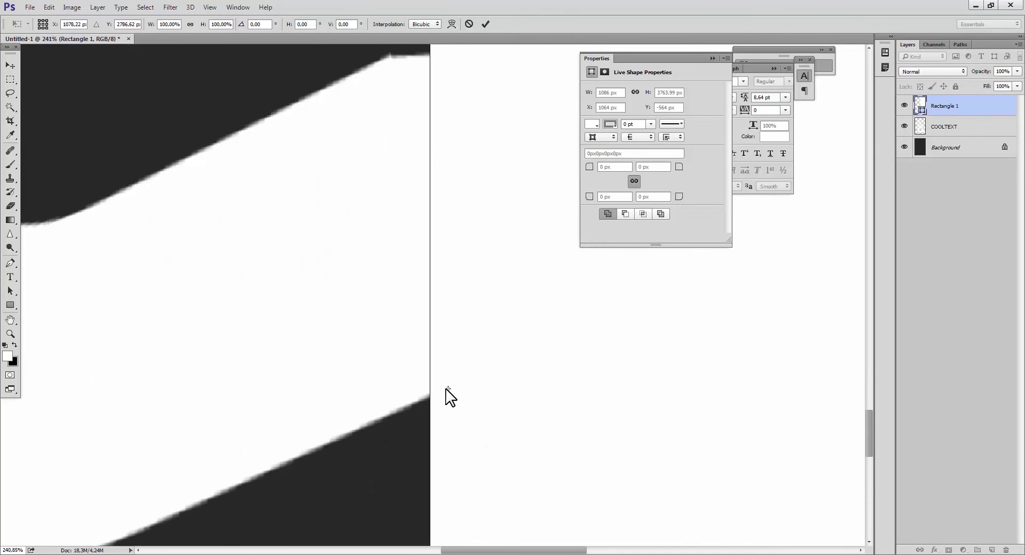
pyautogui.moveTo(446, 389)
pyautogui.mouseDown()
pyautogui.moveTo(432, 403)
pyautogui.moveTo(429, 392)
pyautogui.mouseUp()
# Step: Rotate the rectangle about -6.83° around the pivot so its edge follows the fold up through the whole text
pyautogui.scroll(-5, 428, 391)
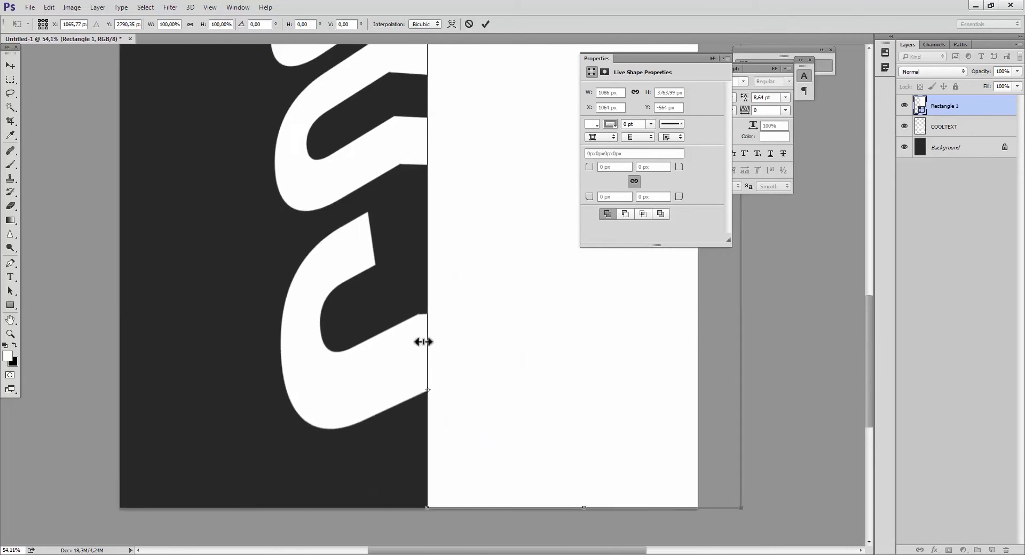
pyautogui.scroll(-3, 424, 342)
pyautogui.scroll(6, 488, 130)
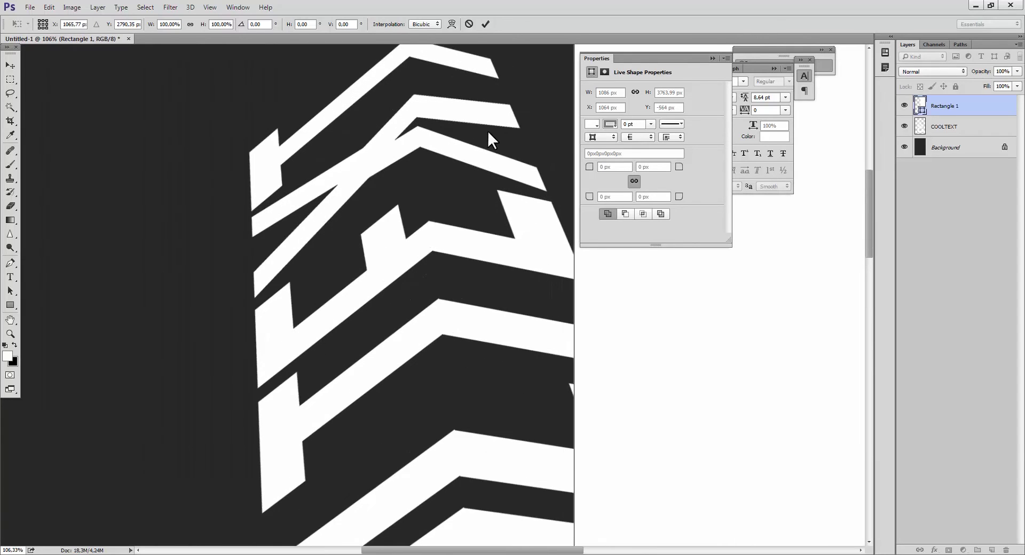
pyautogui.moveTo(488, 130); pyautogui.dragTo(334, 213)
pyautogui.scroll(-5, 335, 212)
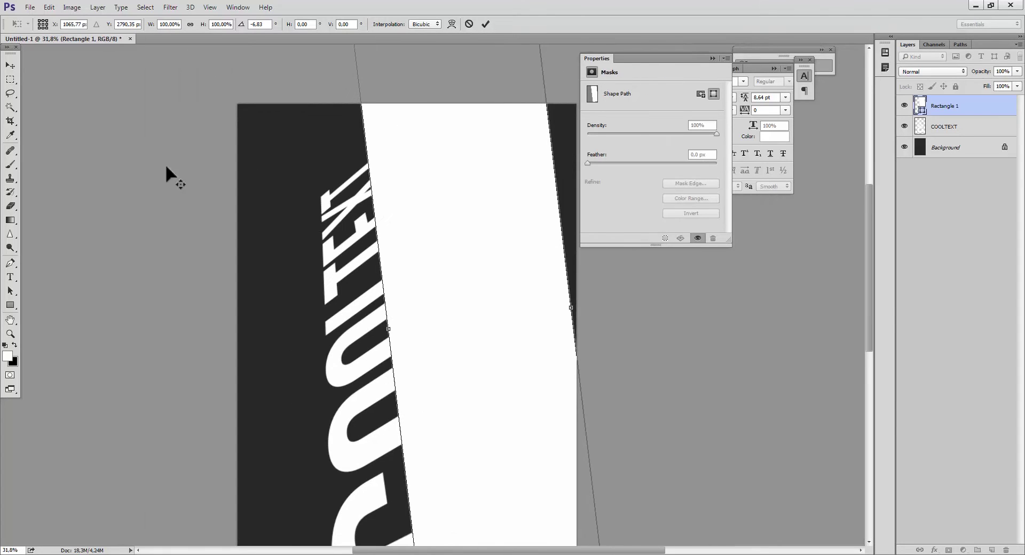
# Step: Check the reference poster in the browser, return to Photoshop and apply the rectangle's transform
pyautogui.hotkey('alt', 'Tab')
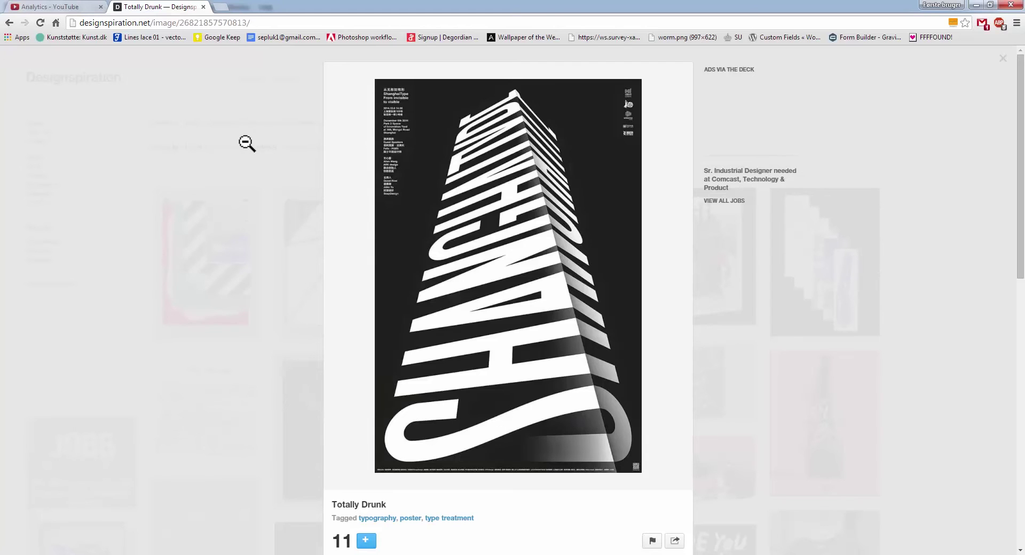
pyautogui.hotkey('alt', 'Tab')
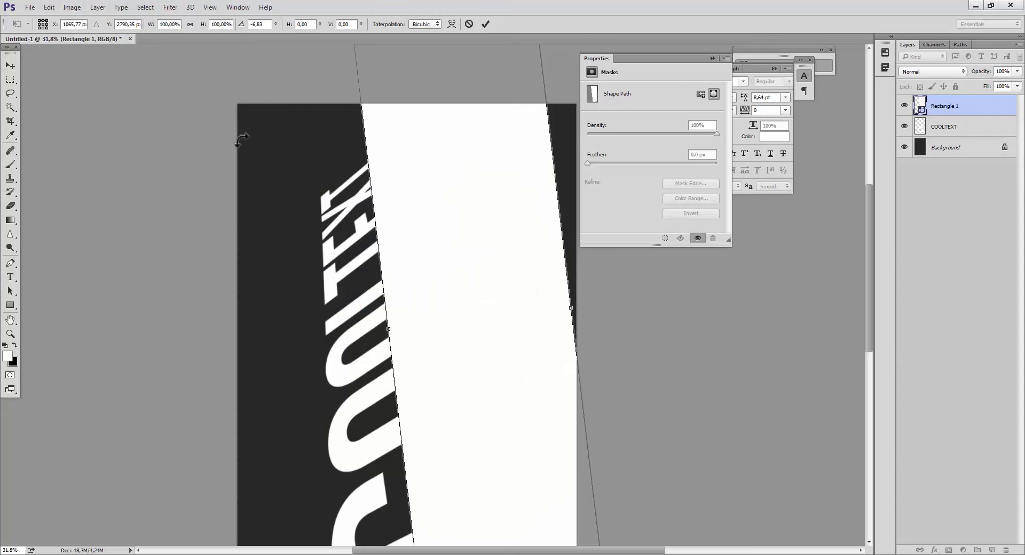
pyautogui.click(18, 66)
pyautogui.click(449, 212)
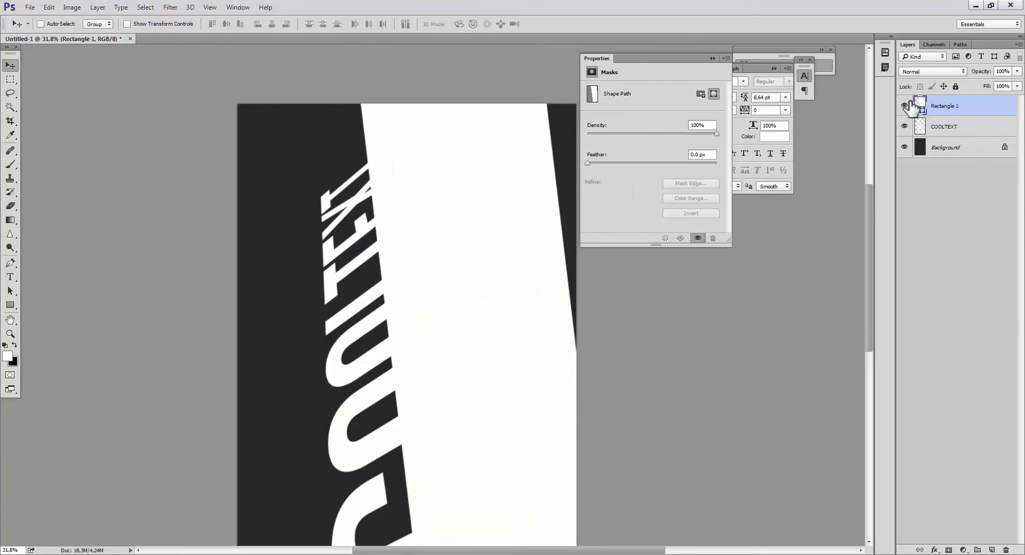
# Step: Hide the Rectangle 1 layer and load its shape as a selection, checking that the edge runs along the text's fold
pyautogui.click(905, 106)
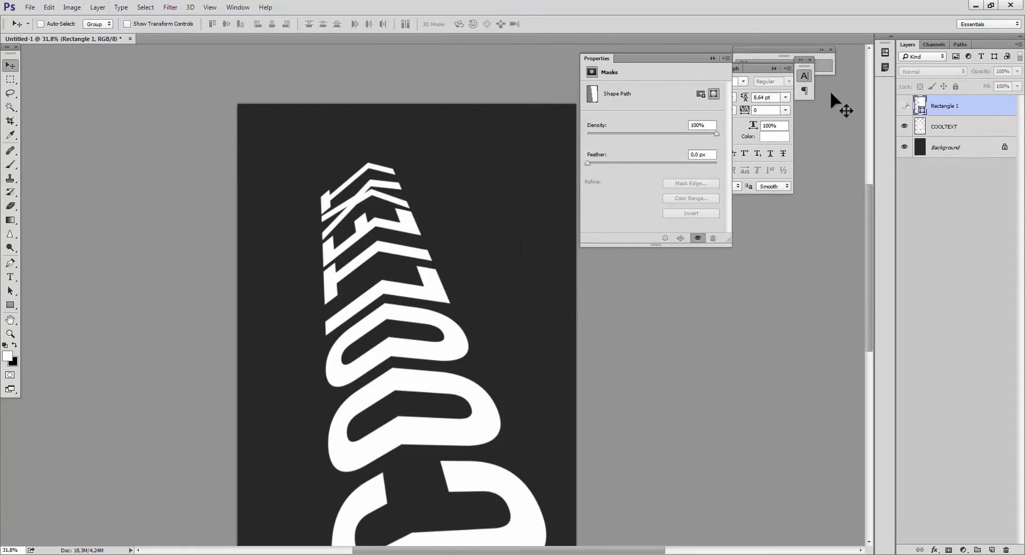
pyautogui.click(712, 58)
pyautogui.scroll(-2, 507, 342)
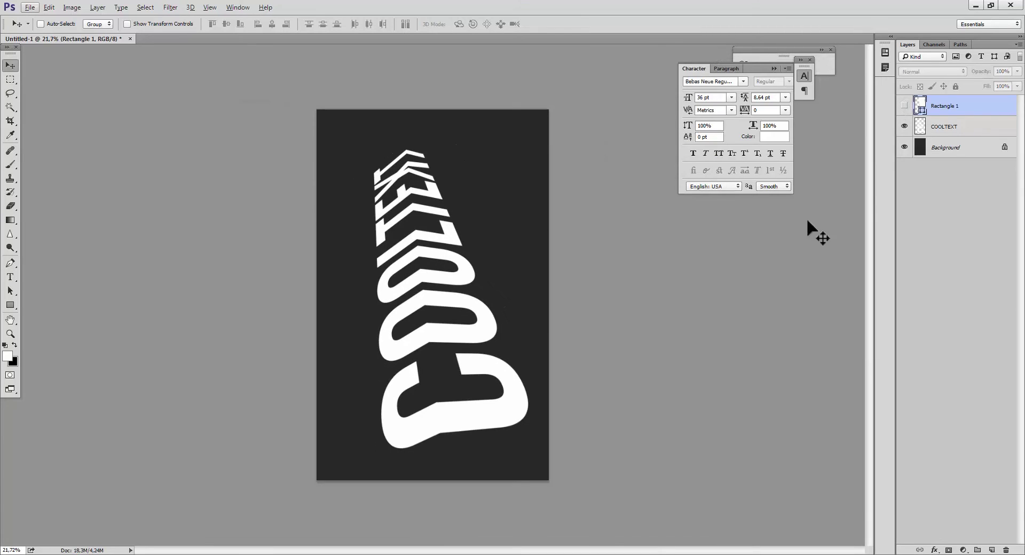
pyautogui.keyDown('ctrl'); pyautogui.click(921, 106); pyautogui.keyUp('ctrl')
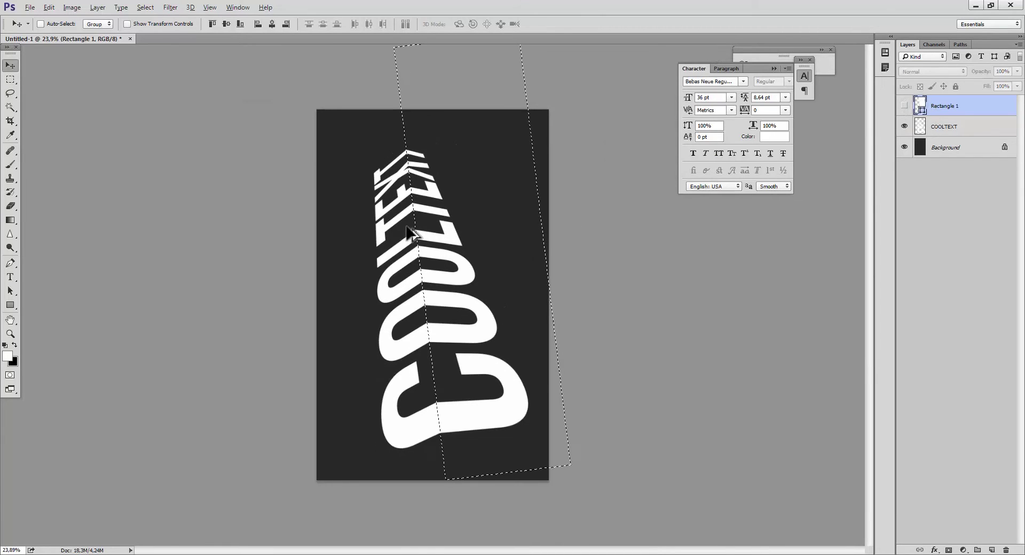
pyautogui.scroll(6, 427, 269)
pyautogui.scroll(6, 446, 161)
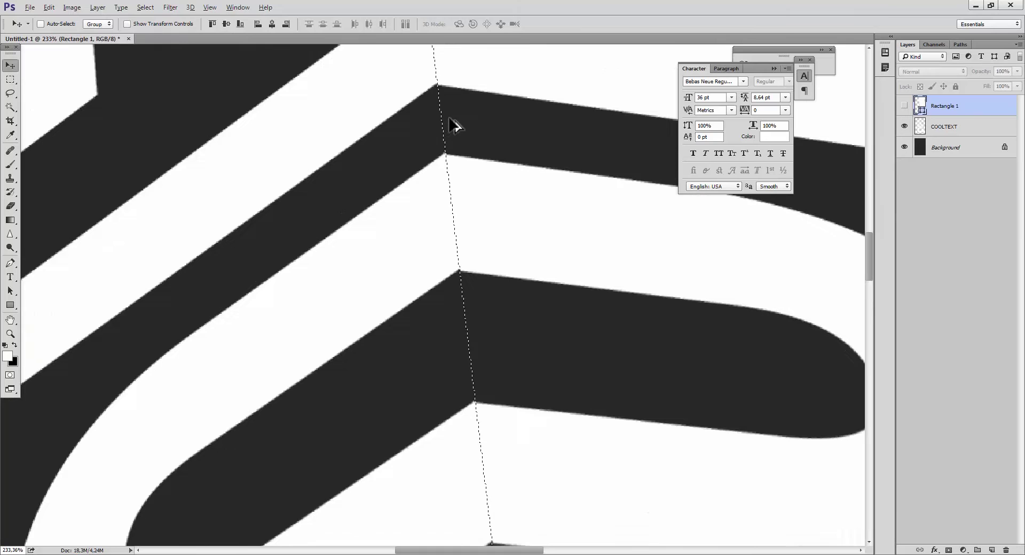
pyautogui.moveTo(452, 121); pyautogui.dragTo(453, 330)
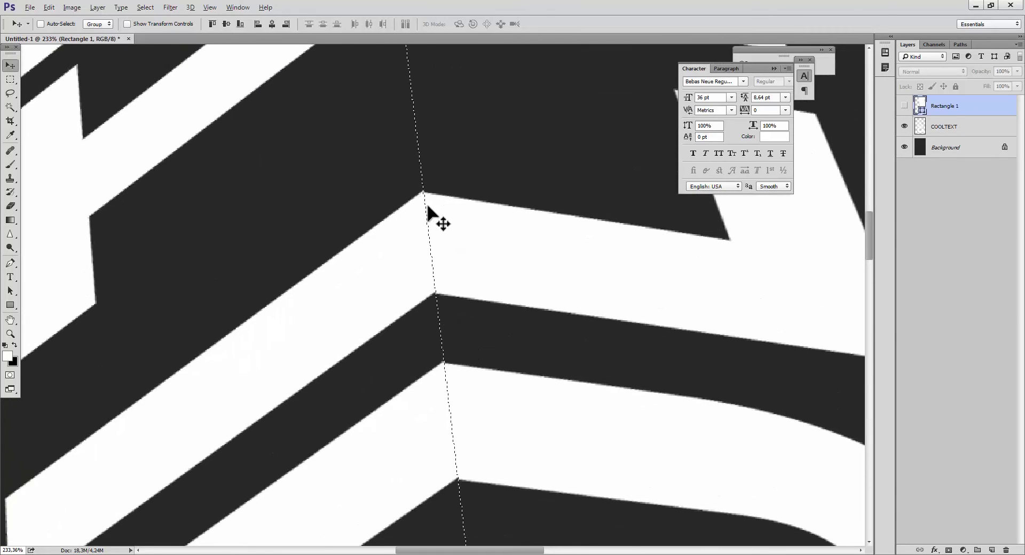
pyautogui.scroll(-8, 501, 256)
# Step: Add an empty layer directly above COOLTEXT and turn it into a clipping mask on the text layer
pyautogui.click(964, 122)
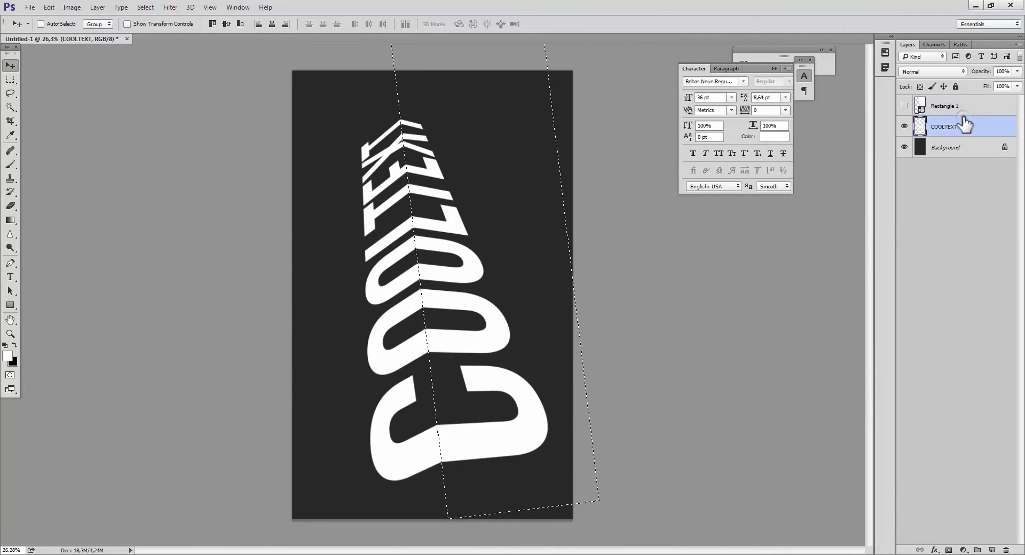
pyautogui.hotkey('ctrl', 'j')
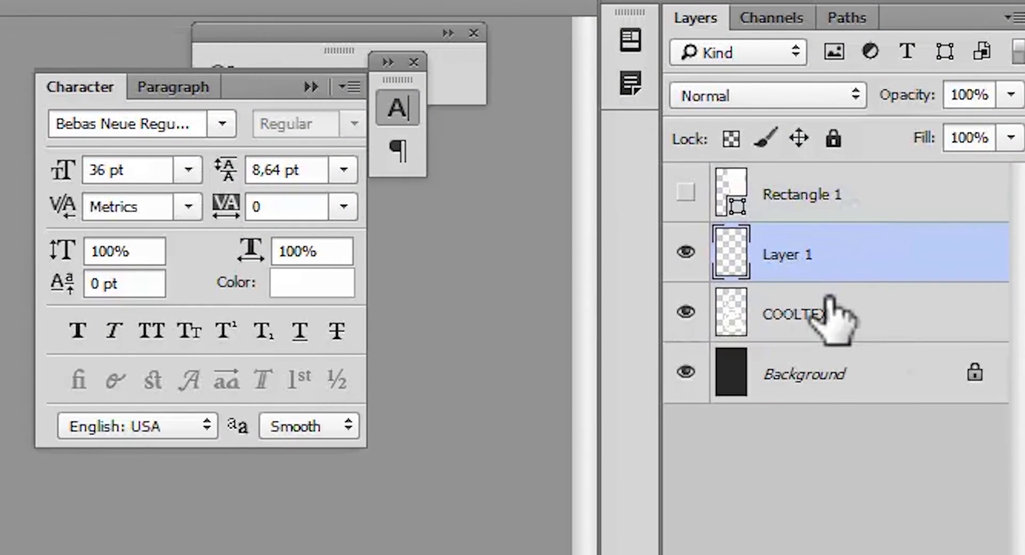
pyautogui.click(940, 157)
pyautogui.click(913, 145)
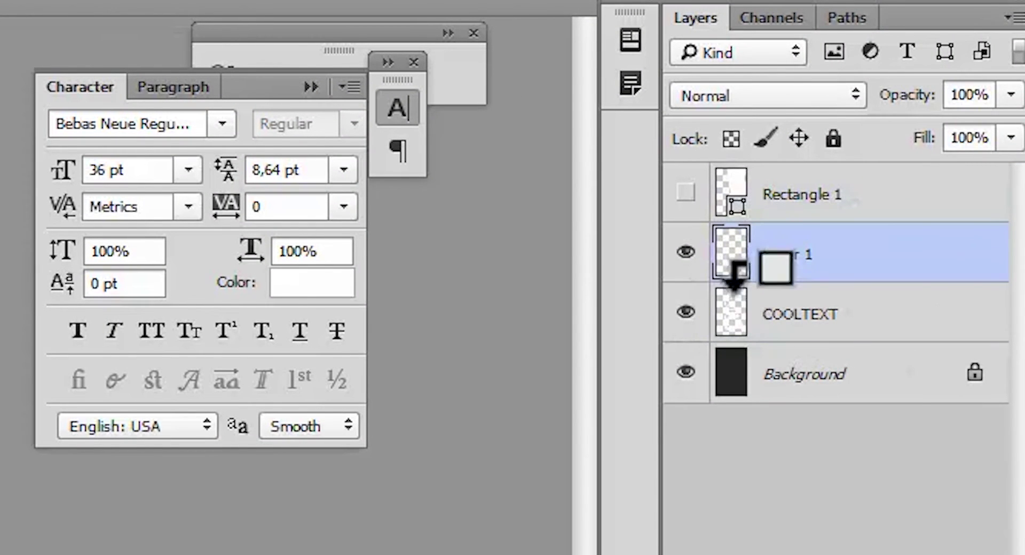
pyautogui.moveTo(737, 274); pyautogui.dragTo(737, 267)
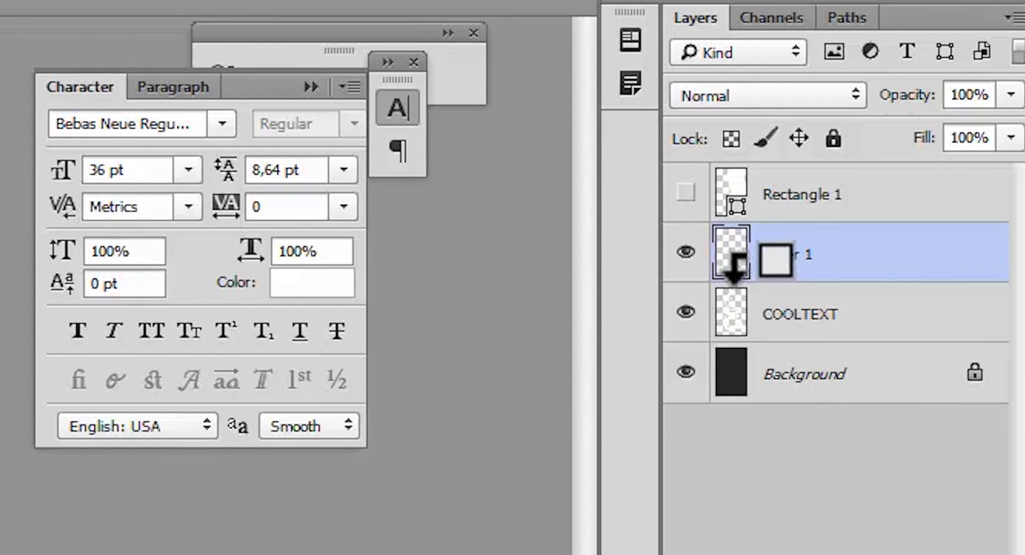
pyautogui.keyDown('alt'); pyautogui.click(735, 279); pyautogui.keyUp('alt')
pyautogui.keyDown('alt'); pyautogui.click(735, 283); pyautogui.keyUp('alt')
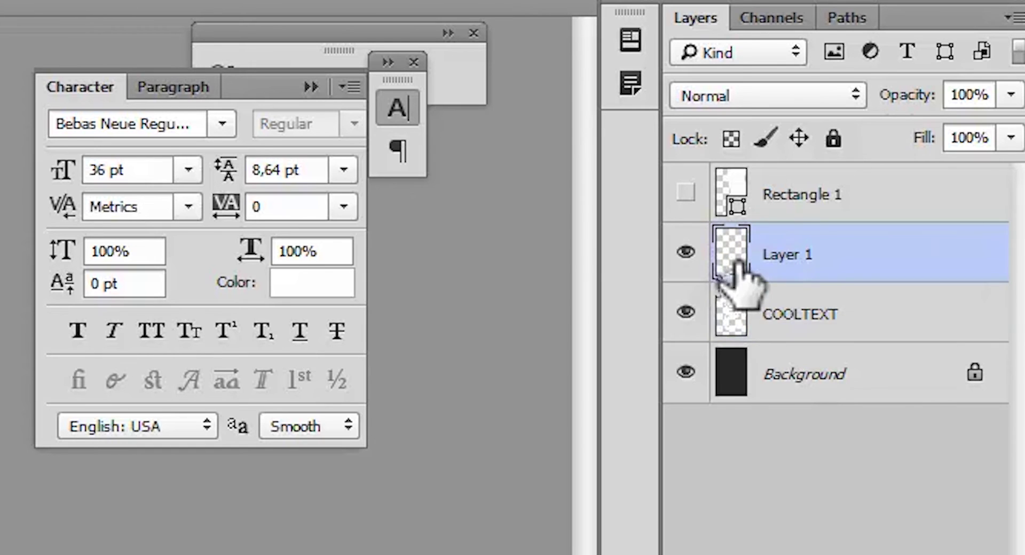
pyautogui.rightClick(740, 272)
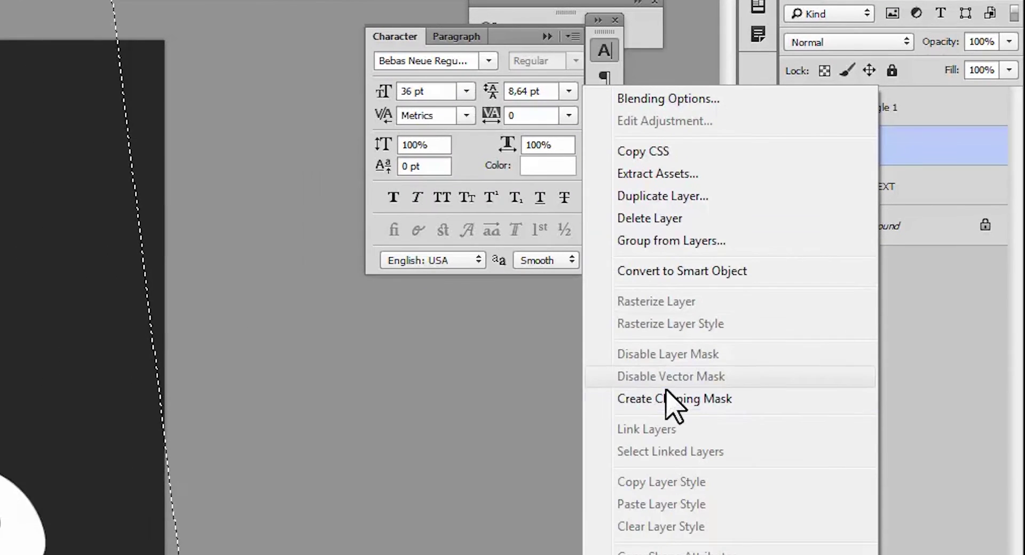
pyautogui.click(667, 398)
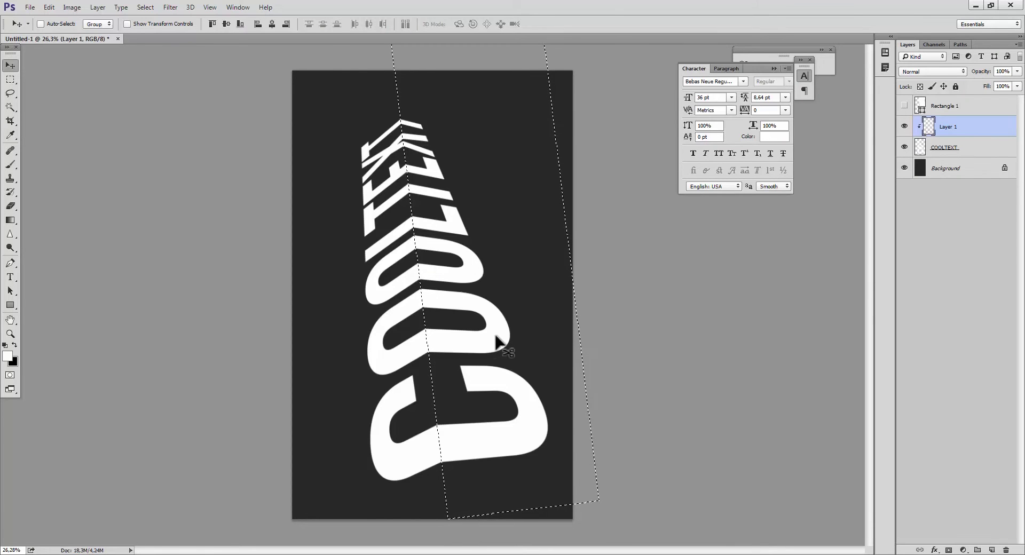
# Step: Add a layer mask to Layer 1 from the selection and ready a black brush for painting on the layer itself
pyautogui.click(948, 550)
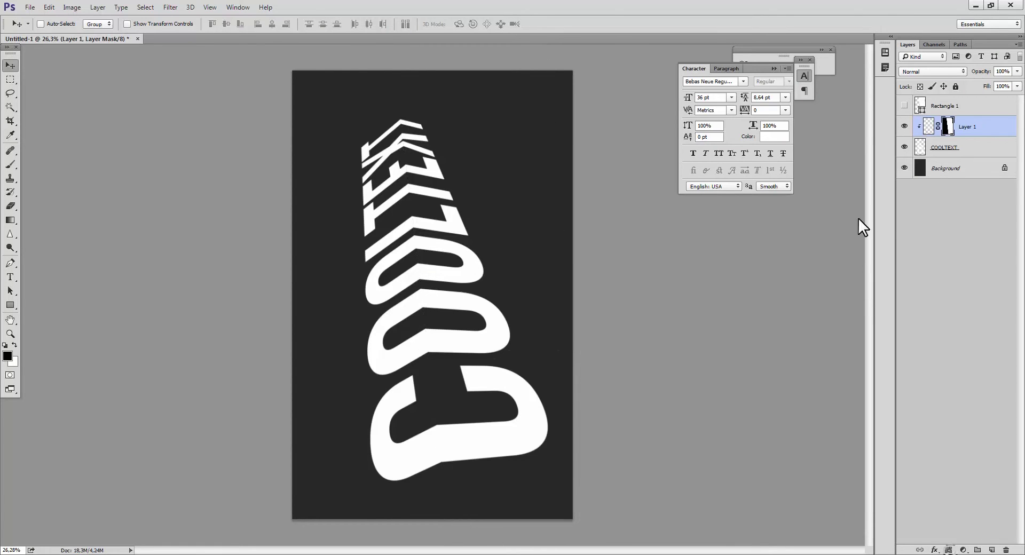
pyautogui.press('b')
pyautogui.moveTo(392, 315); pyautogui.dragTo(259, 356)
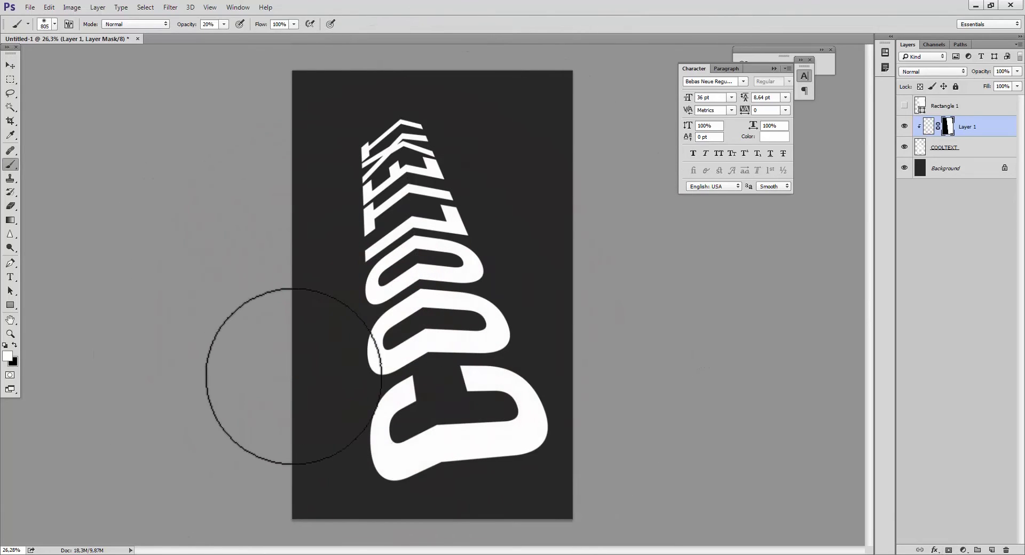
pyautogui.click(418, 446)
pyautogui.press('x')
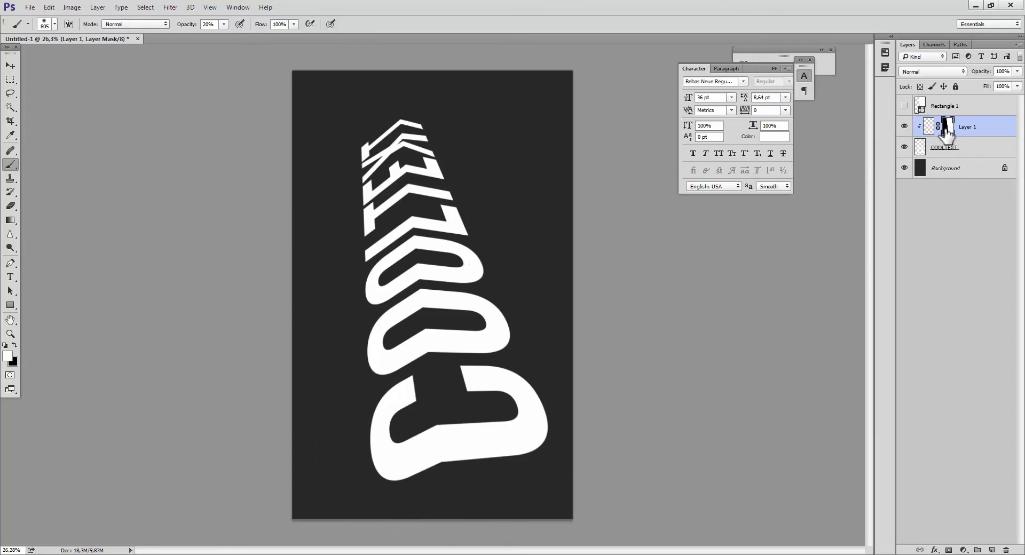
pyautogui.press('x')
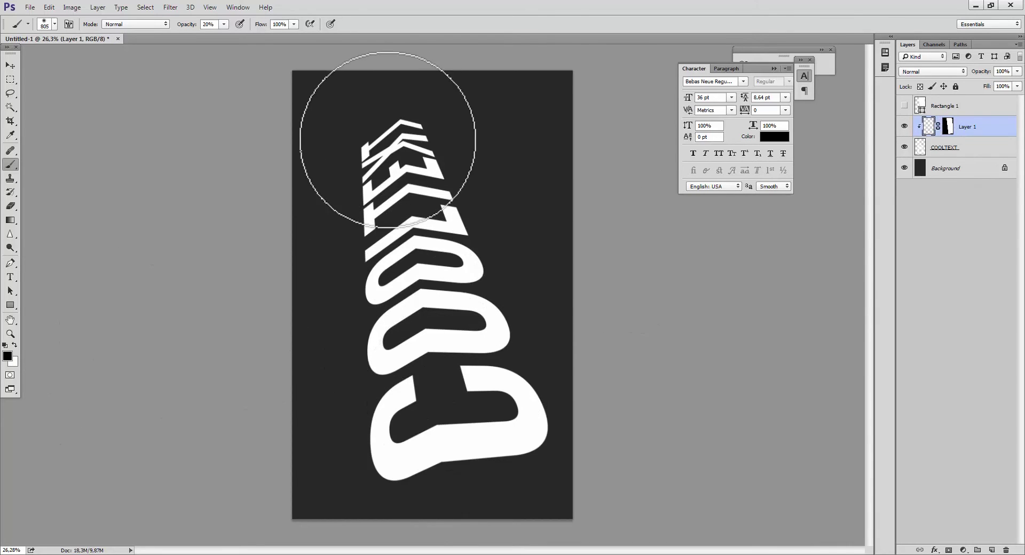
# Step: Try shading the fold with a 546 px black brush stroke from the C upward, and undo the stroke
pyautogui.keyDown('alt'); pyautogui.rightClick(385, 137); pyautogui.keyUp('alt')
pyautogui.moveTo(421, 488); pyautogui.dragTo(406, 255)
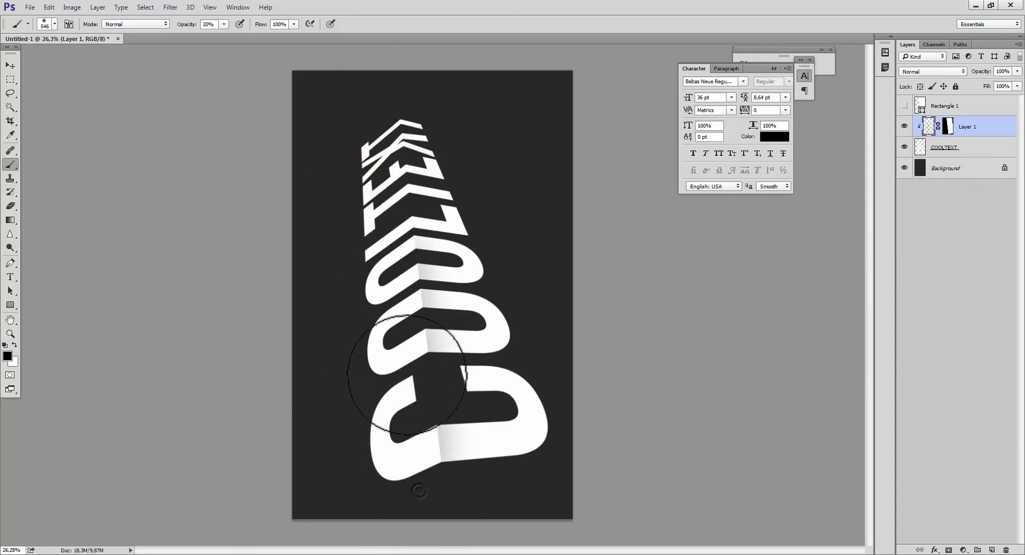
pyautogui.hotkey('ctrl', 'z')
# Step: Enlarge the brush to 775 px and paint several soft black strokes along the fold to build up a graduated shadow
pyautogui.keyDown('alt'); pyautogui.rightClick(407, 412); pyautogui.keyUp('alt')
pyautogui.moveTo(409, 455); pyautogui.dragTo(413, 252)
pyautogui.moveTo(404, 446); pyautogui.dragTo(384, 153)
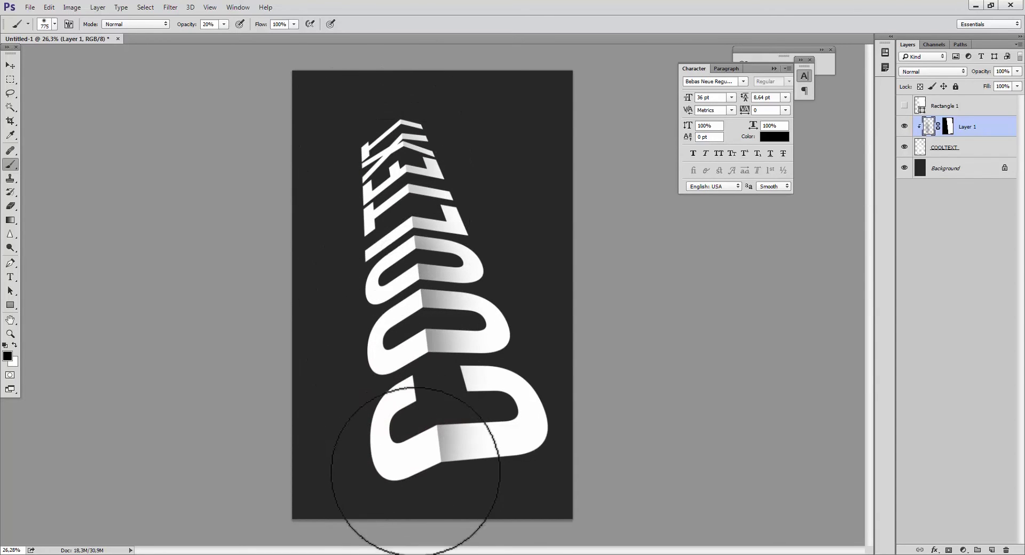
pyautogui.moveTo(416, 470)
pyautogui.mouseDown()
pyautogui.moveTo(380, 298)
pyautogui.moveTo(411, 317)
pyautogui.mouseUp()
# Step: Compare with the reference poster in the browser, and darken the text's whole right face with one dab of a 4466 px brush
pyautogui.hotkey('alt', 'Tab')
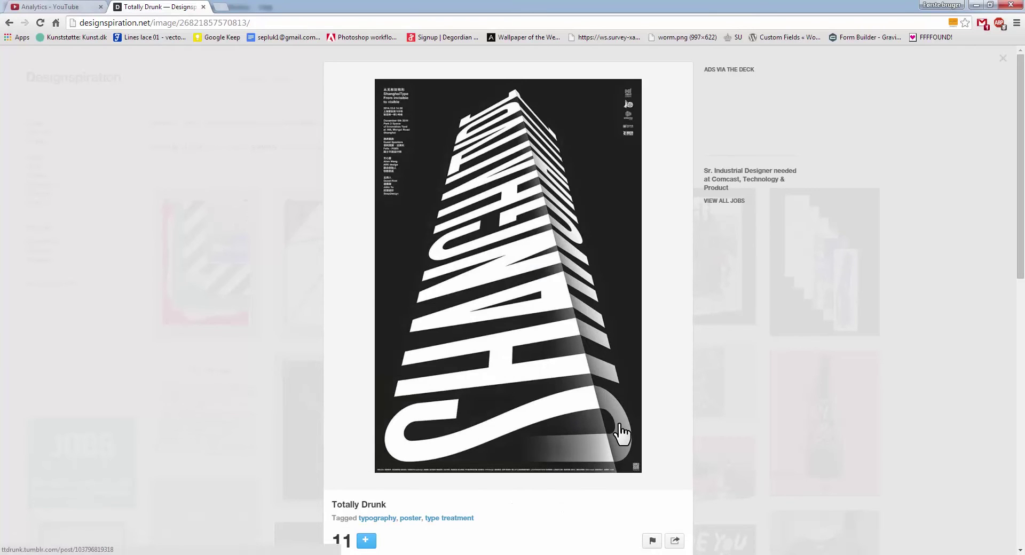
pyautogui.hotkey('alt', 'Tab')
pyautogui.moveTo(390, 390)
pyautogui.mouseDown()
pyautogui.moveTo(437, 389)
pyautogui.moveTo(607, 304)
pyautogui.moveTo(636, 304)
pyautogui.mouseUp()
pyautogui.scroll(-3, 540, 378)
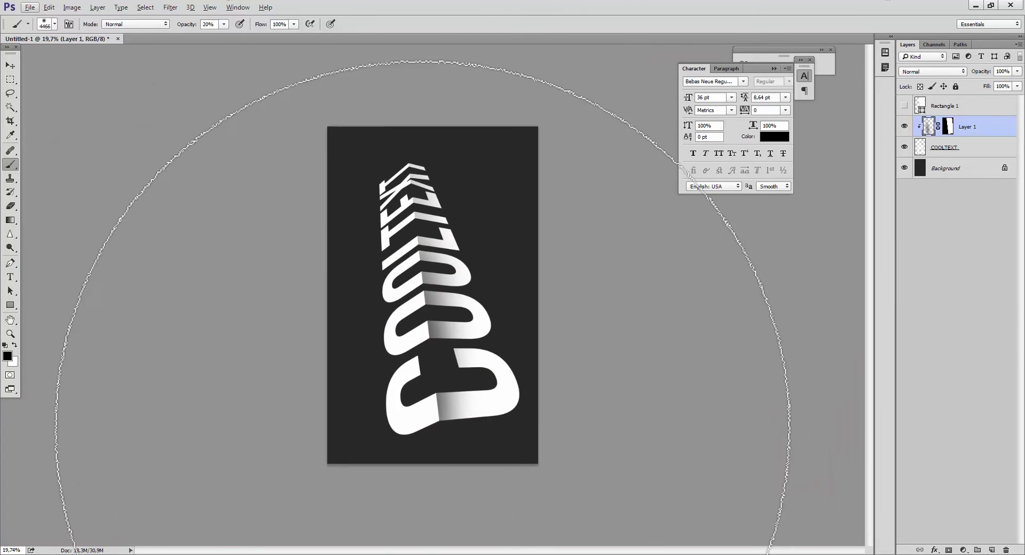
pyautogui.click(416, 421)
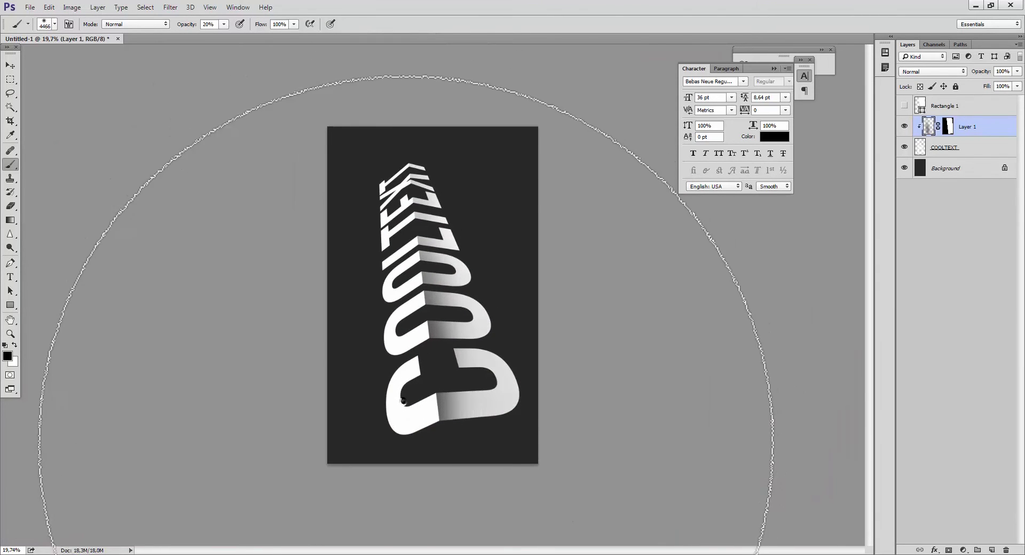
# Step: Darken the text's right face with another dab of the 4466 px brush, and check it against the reference poster in the browser
pyautogui.click(369, 522)
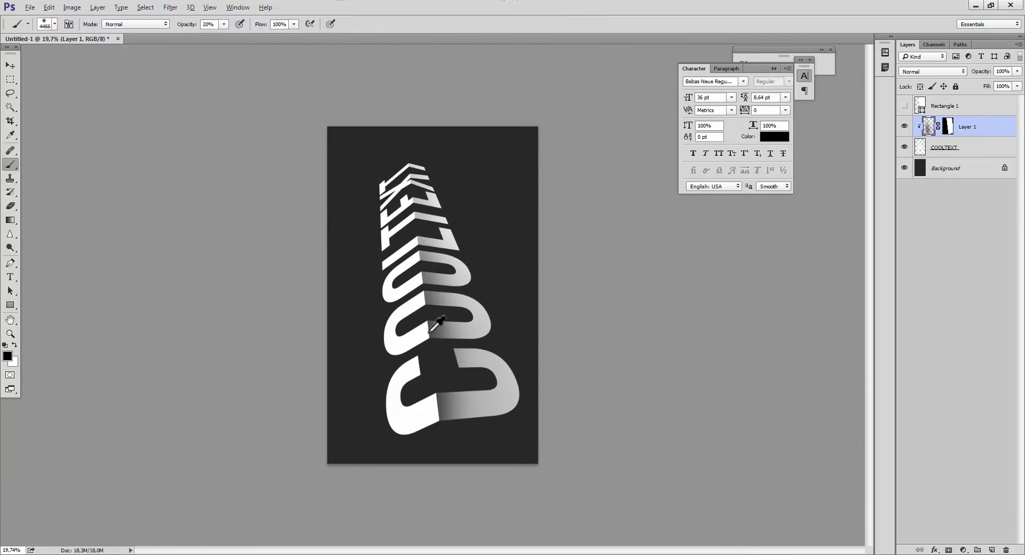
pyautogui.hotkey('alt', 'Tab')
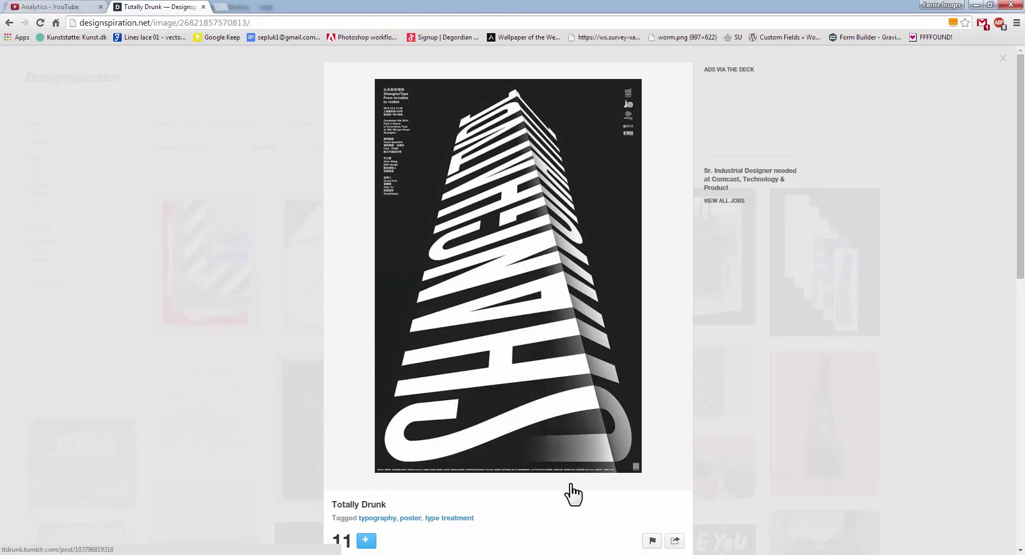
pyautogui.hotkey('alt', 'Tab')
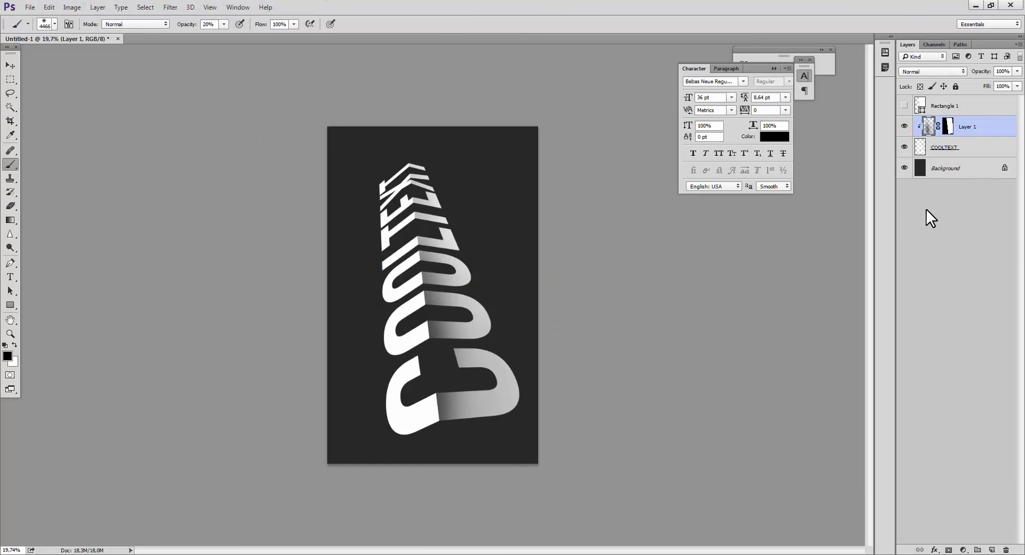
# Step: Create a new layer above Layer 1 and set up the Gradient tool as white Foreground to Transparent at 100% opacity
pyautogui.hotkey('ctrl', 'shift', 'alt', 'n')
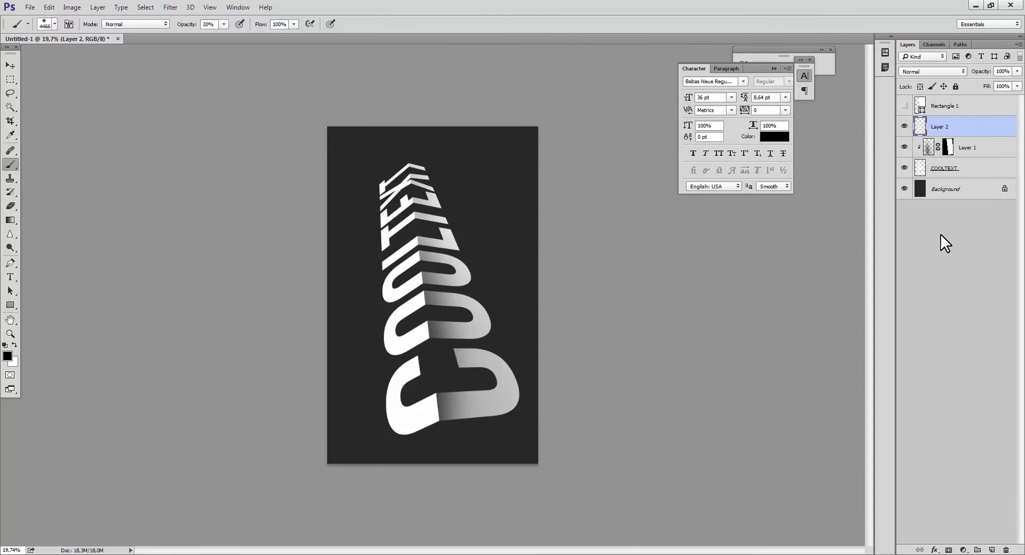
pyautogui.click(10, 220)
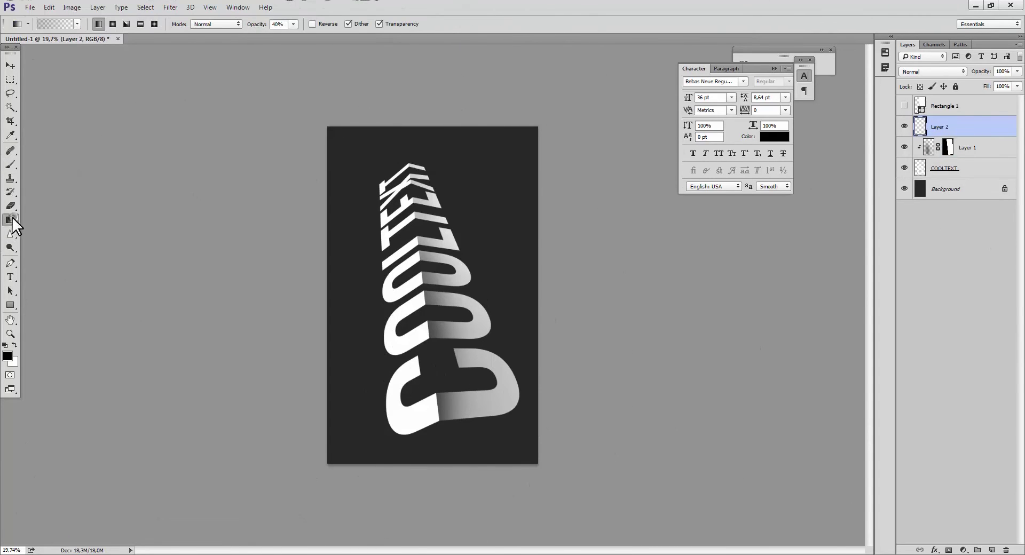
pyautogui.click(54, 23)
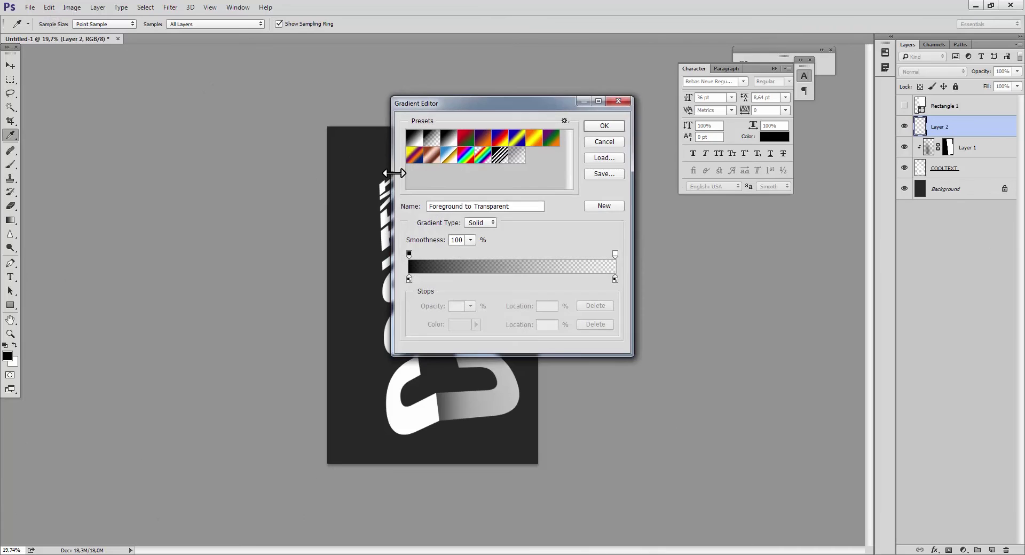
pyautogui.click(601, 130)
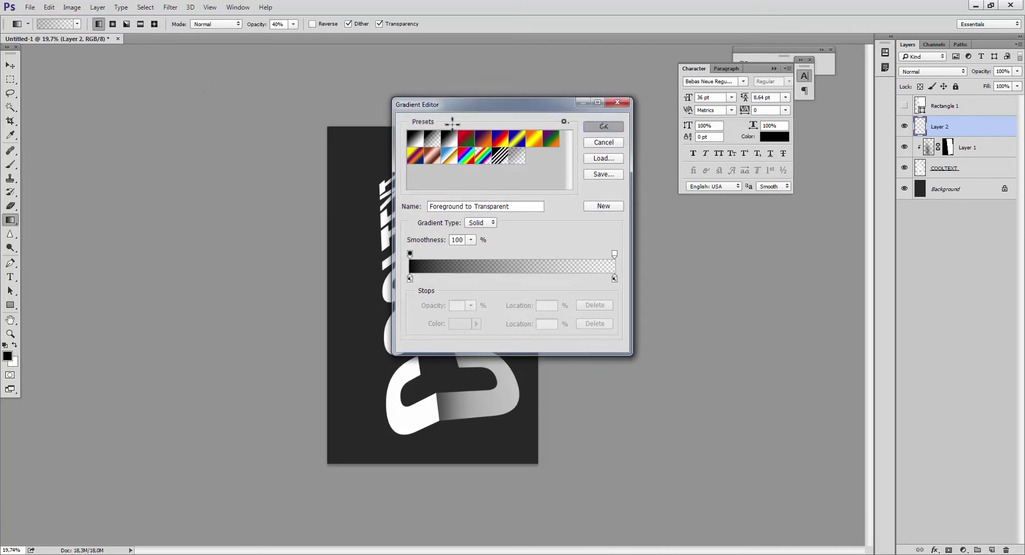
pyautogui.click(294, 25)
pyautogui.moveTo(294, 36); pyautogui.dragTo(336, 41)
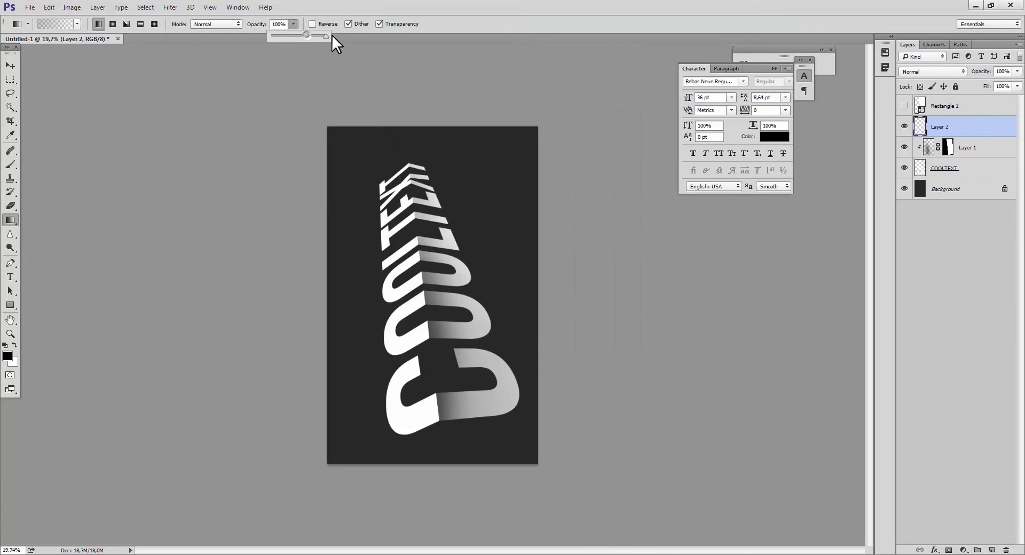
pyautogui.click(14, 345)
pyautogui.click(14, 346)
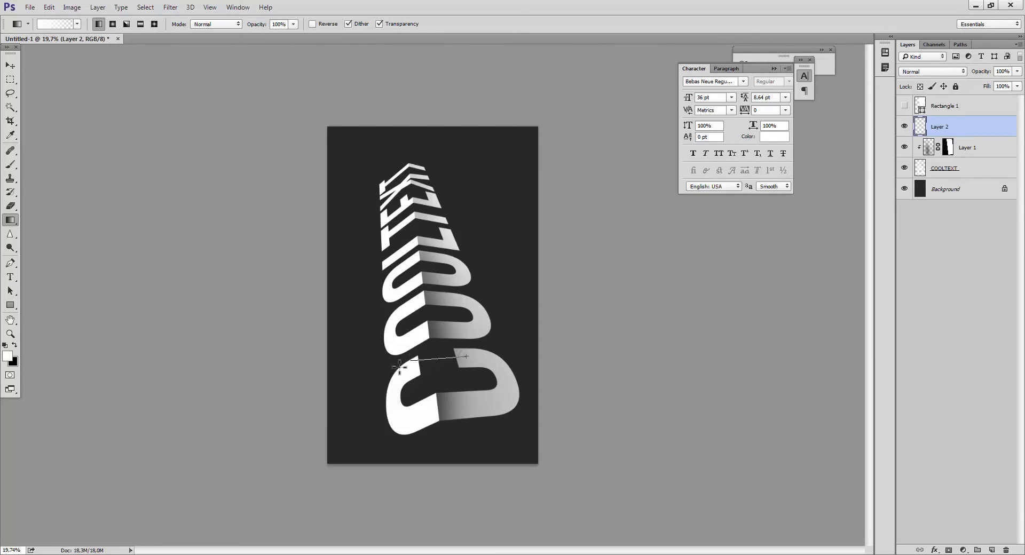
# Step: Draw a white gradient from the poster's right edge past the fold on Layer 2, and mask the layer with Rectangle 1's outline
pyautogui.moveTo(400, 368); pyautogui.dragTo(413, 372)
pyautogui.hotkey('ctrl', 'z')
pyautogui.moveTo(528, 374); pyautogui.dragTo(404, 396)
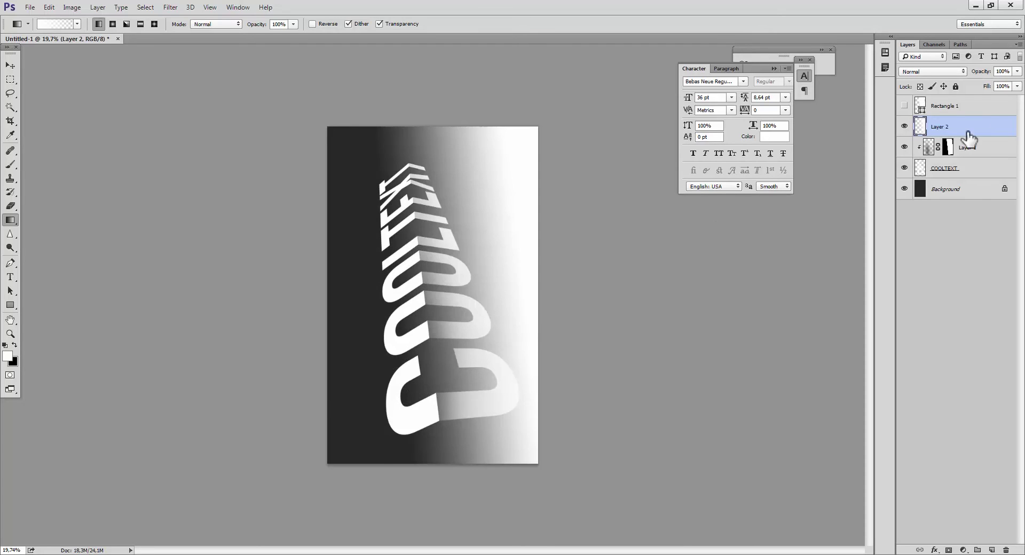
pyautogui.keyDown('ctrl'); pyautogui.click(920, 107); pyautogui.keyUp('ctrl')
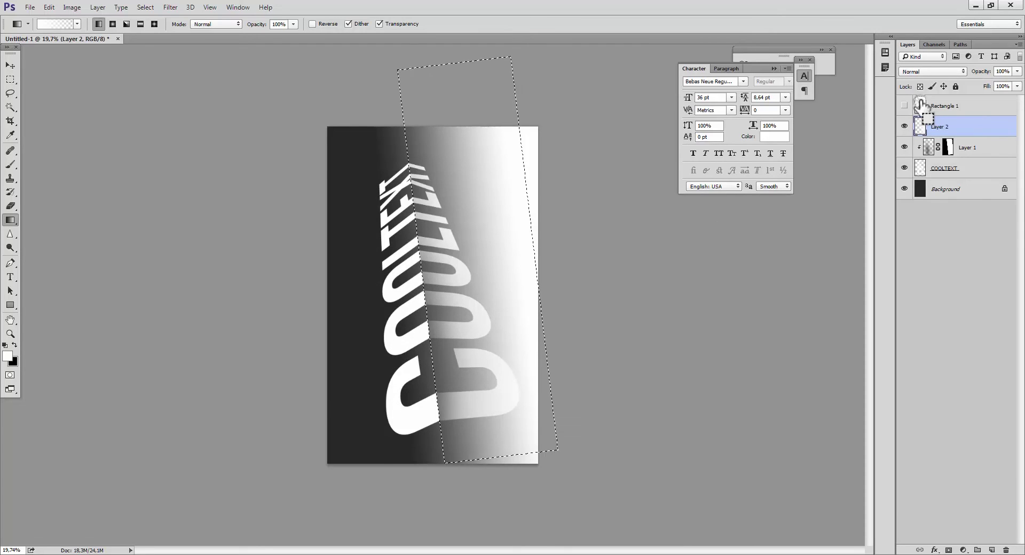
pyautogui.click(949, 550)
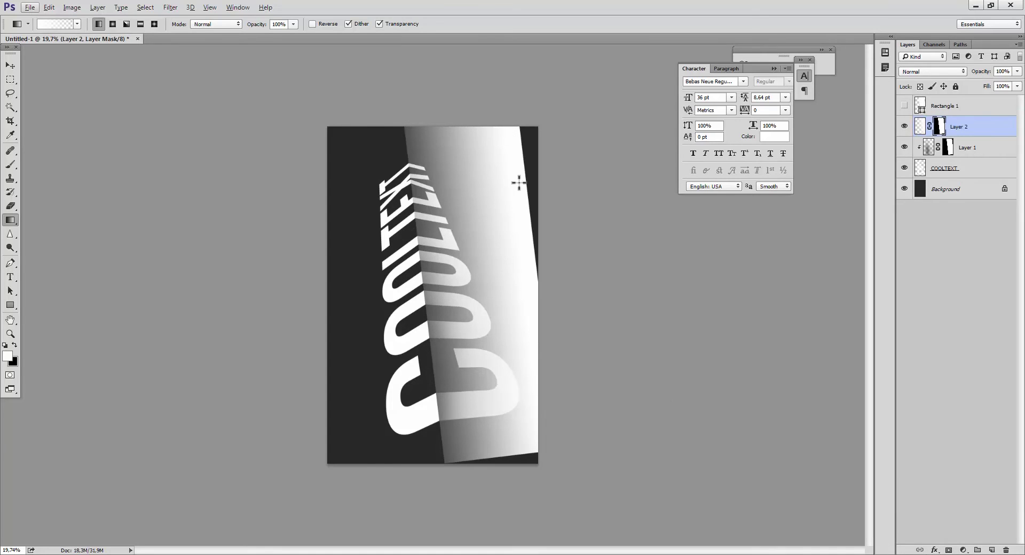
# Step: Fill the uncovered right-hand corners of Layer 2's mask with white, and invert the mask so the gradient shows only left of the fold
pyautogui.press('m')
pyautogui.moveTo(499, 110); pyautogui.dragTo(577, 352)
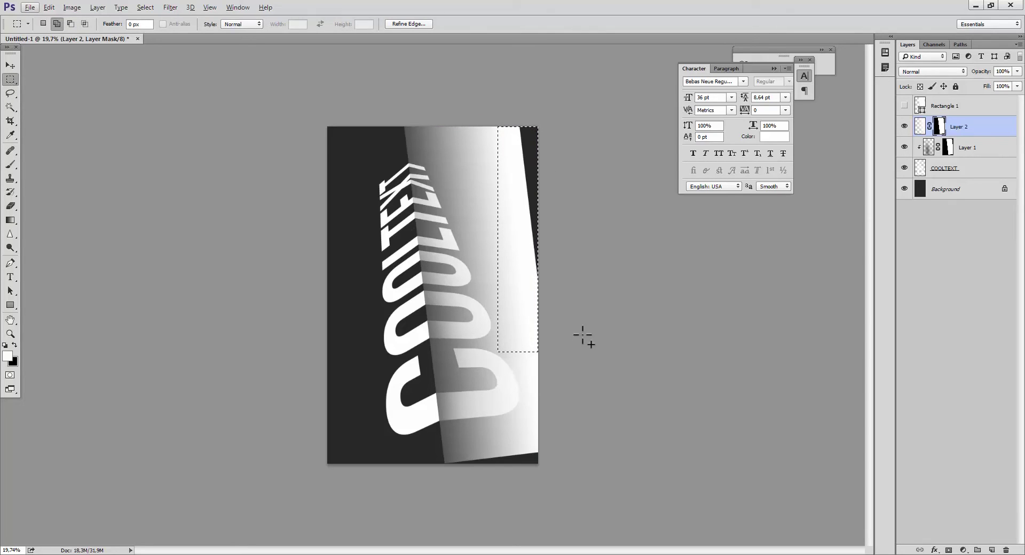
pyautogui.moveTo(582, 336); pyautogui.dragTo(444, 518)
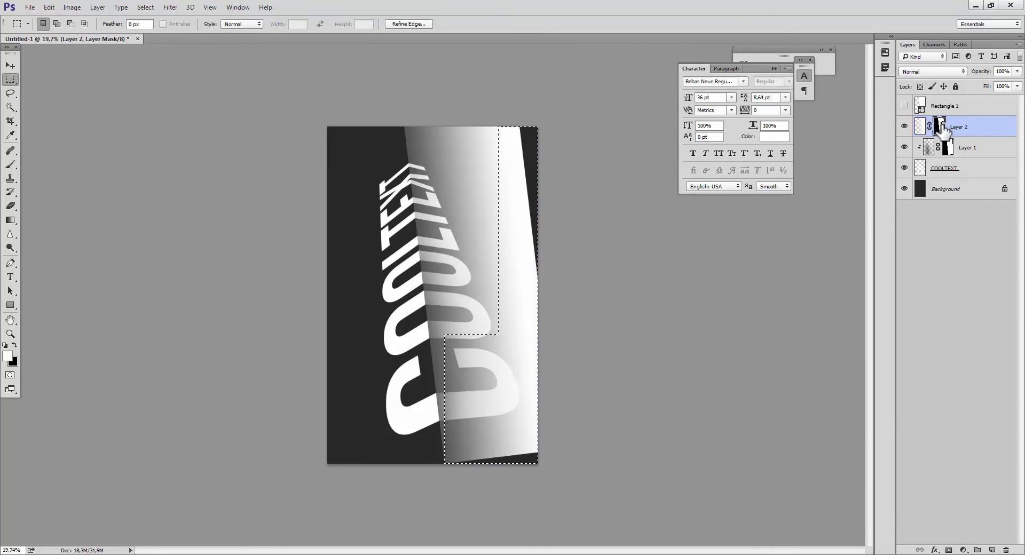
pyautogui.press('x')
pyautogui.hotkey('alt', 'BackSpace')
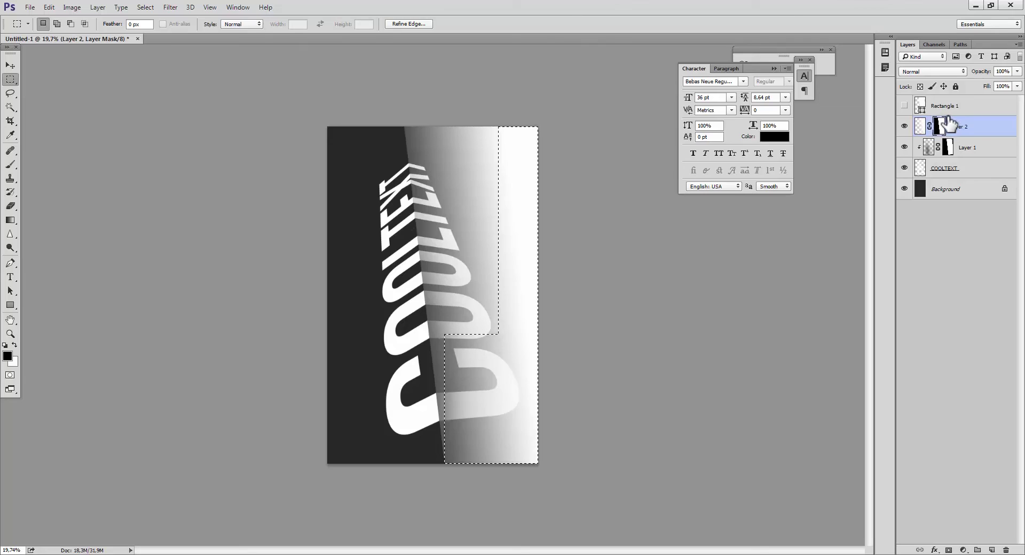
pyautogui.hotkey('ctrl', 'd')
pyautogui.hotkey('alt', 'BackSpace')
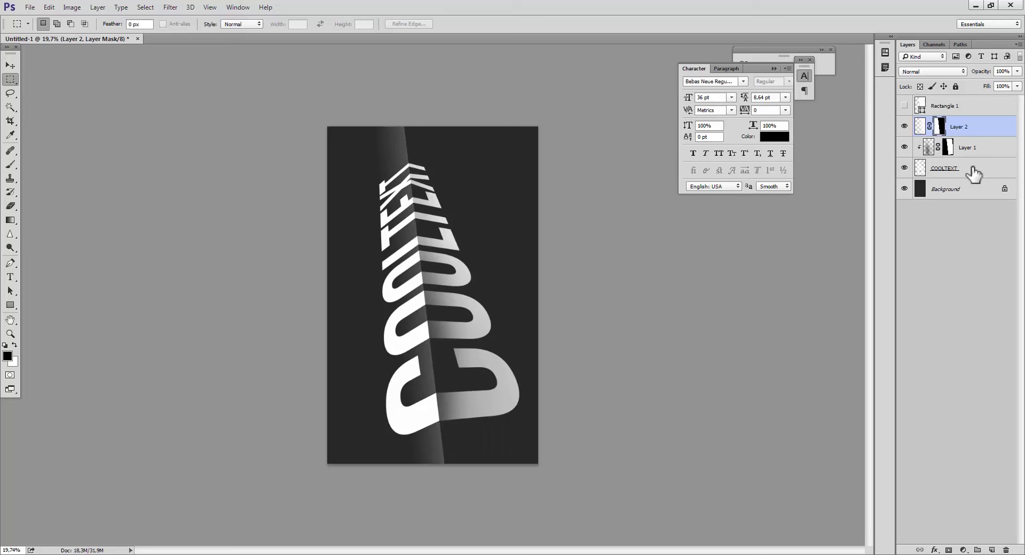
# Step: Compare with the reference poster in the browser, and place Layer 2 in a group that has its own layer mask
pyautogui.scroll(3, 386, 276)
pyautogui.hotkey('alt', 'Tab')
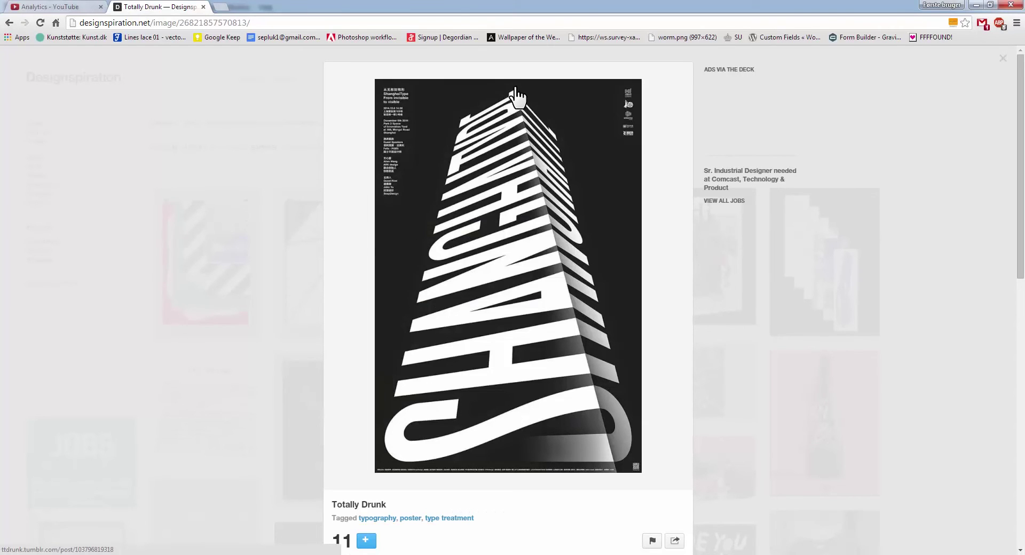
pyautogui.hotkey('alt', 'Tab')
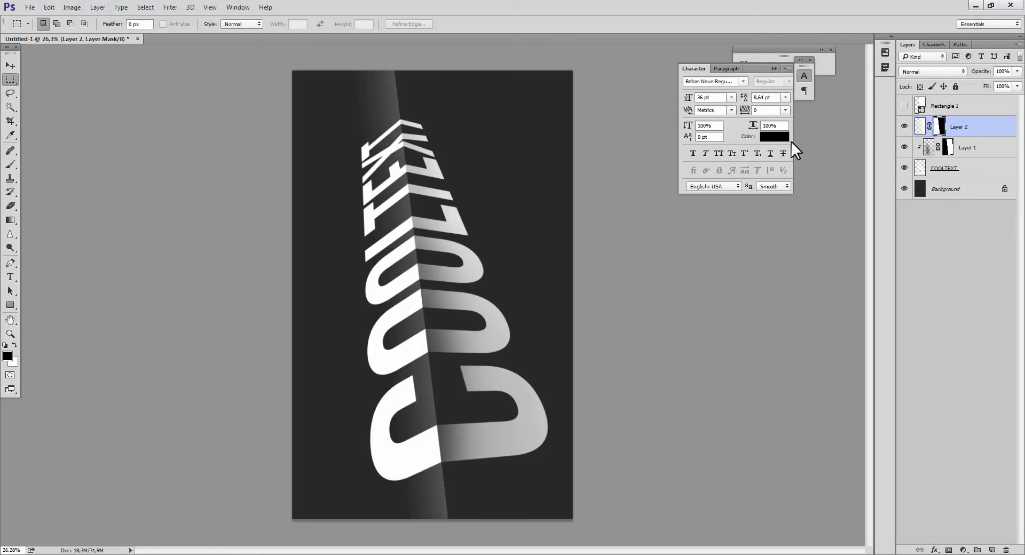
pyautogui.keyDown('shift'); pyautogui.click(921, 148); pyautogui.keyUp('shift')
pyautogui.hotkey('ctrl', 'g')
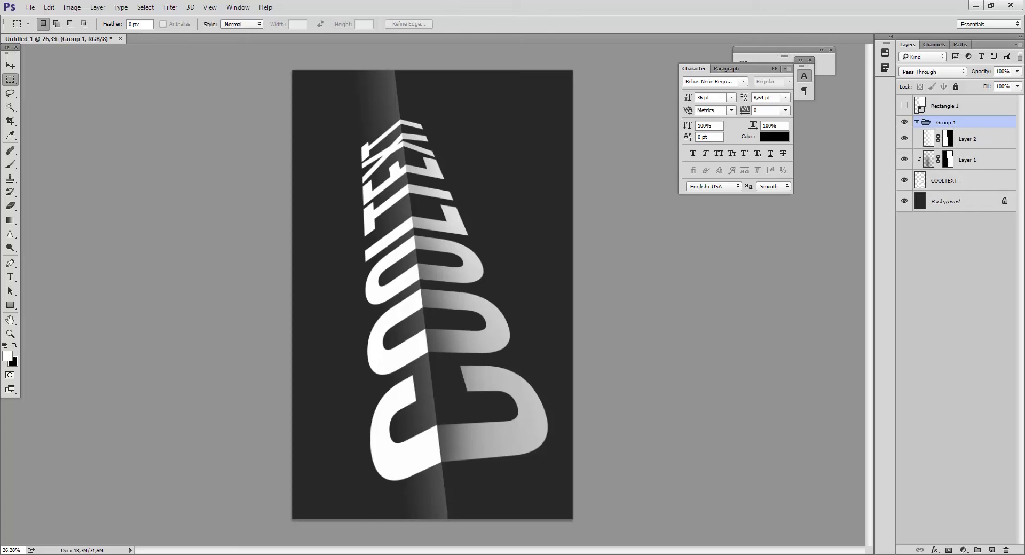
pyautogui.click(949, 551)
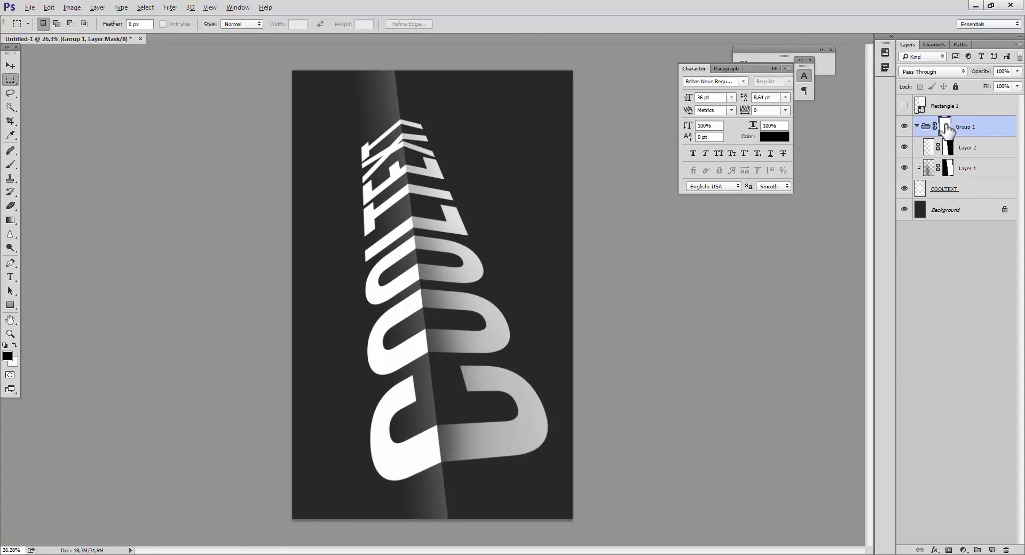
pyautogui.click(937, 140)
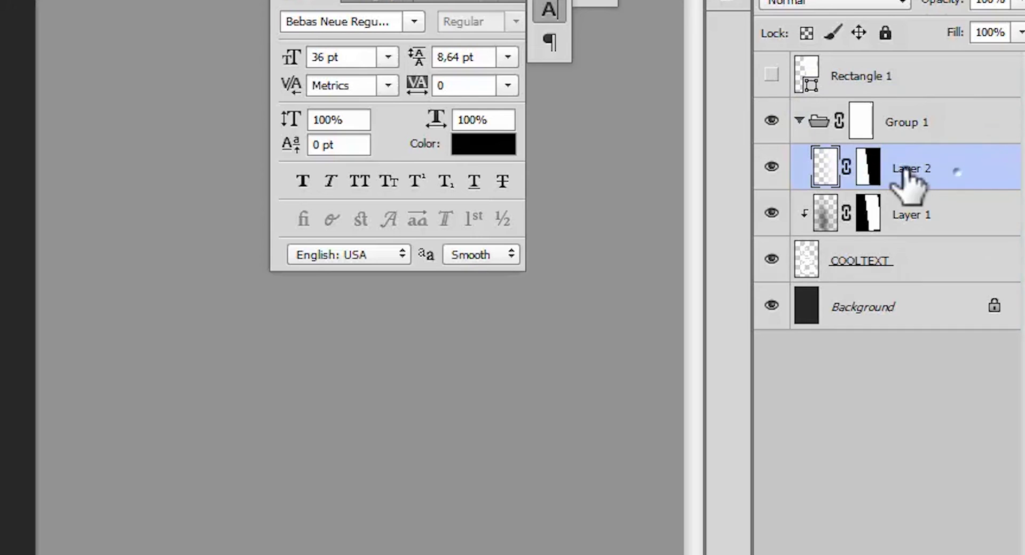
pyautogui.click(801, 122)
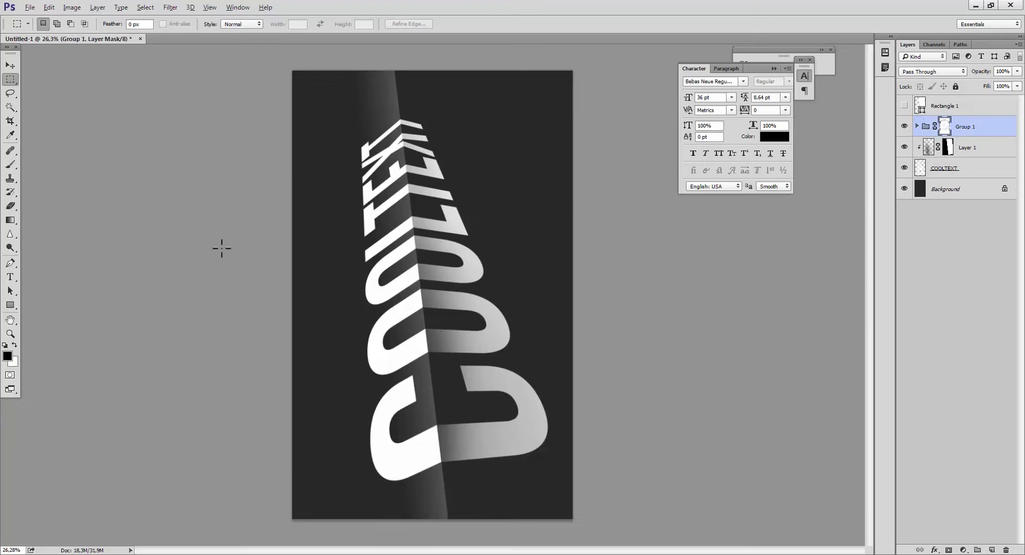
# Step: Draw a black-to-transparent linear gradient downward on Group 1's mask to fade out the upper part of the light strip
pyautogui.scroll(-1, 221, 247)
pyautogui.click(16, 220)
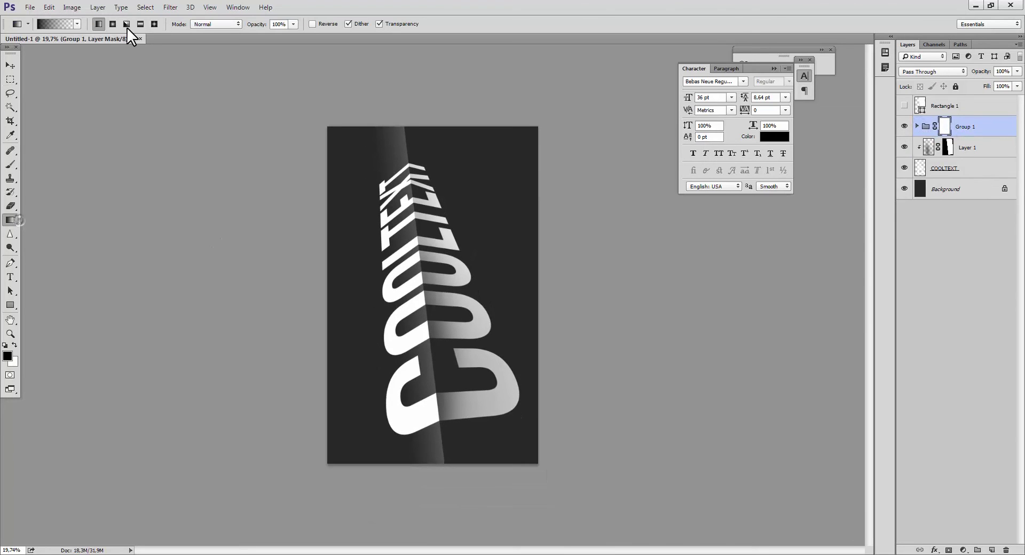
pyautogui.moveTo(412, 120); pyautogui.dragTo(409, 108)
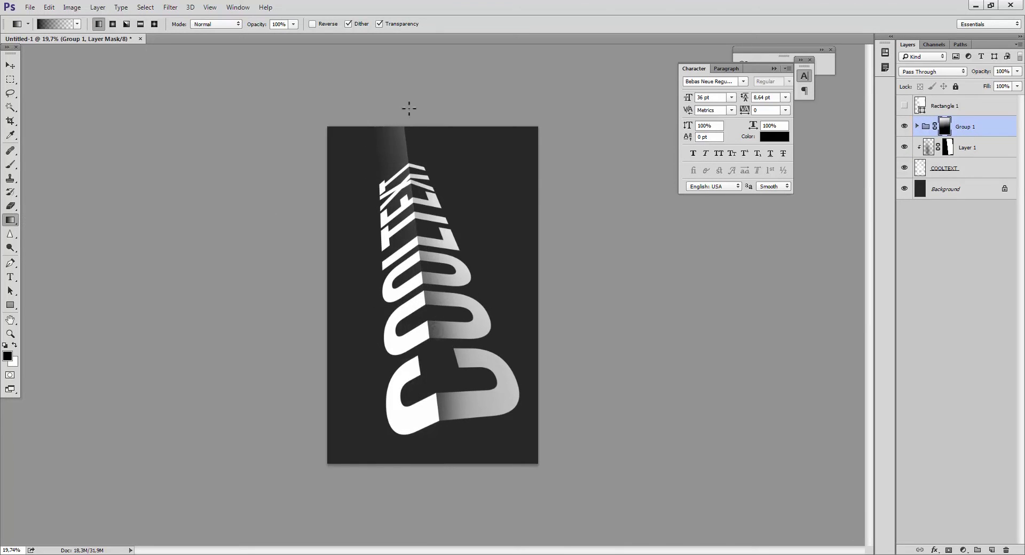
pyautogui.hotkey('ctrl', 'z')
pyautogui.moveTo(422, 203); pyautogui.dragTo(421, 204)
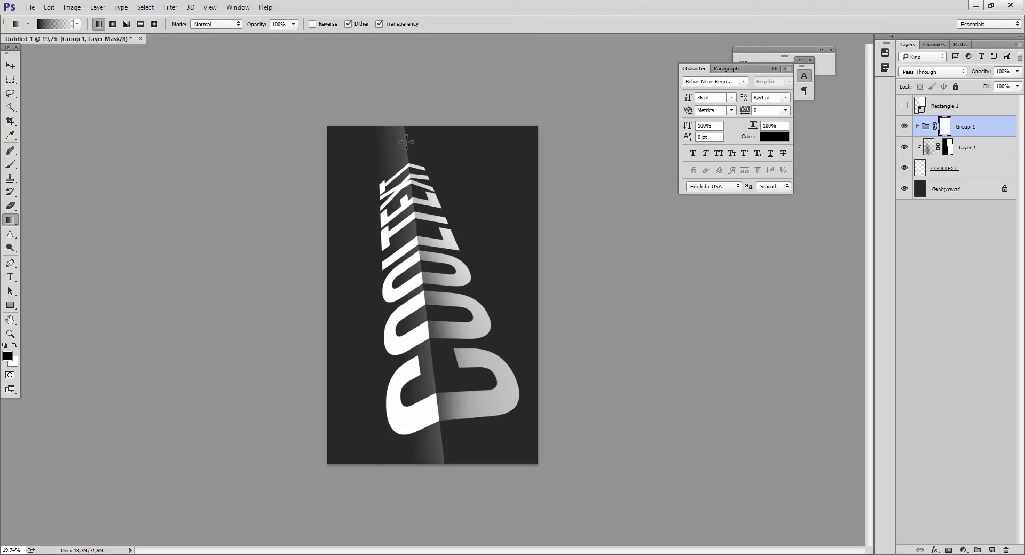
pyautogui.moveTo(415, 318); pyautogui.dragTo(439, 427)
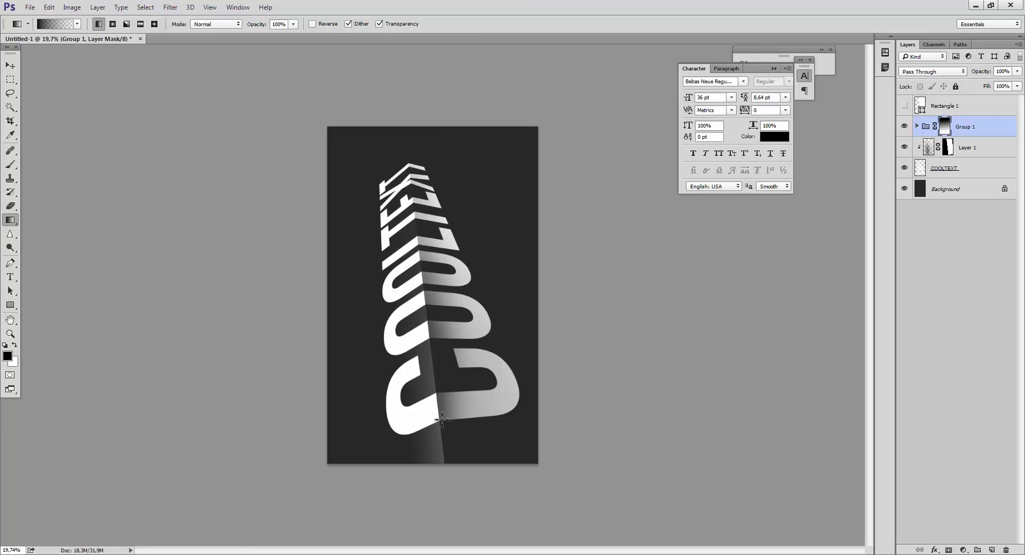
pyautogui.scroll(5, 449, 398)
pyautogui.scroll(-5, 465, 406)
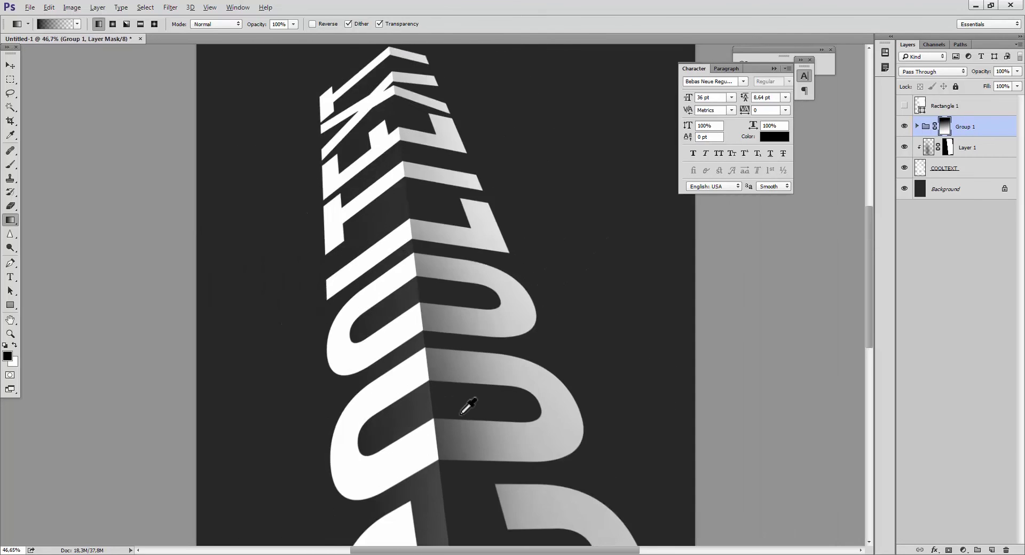
# Step: Rotate Group 1, Layer 1 and the COOLTEXT layer together by 7.43°, scale them to 113.38% and reposition them on the poster
pyautogui.keyDown('shift'); pyautogui.click(988, 167); pyautogui.keyUp('shift')
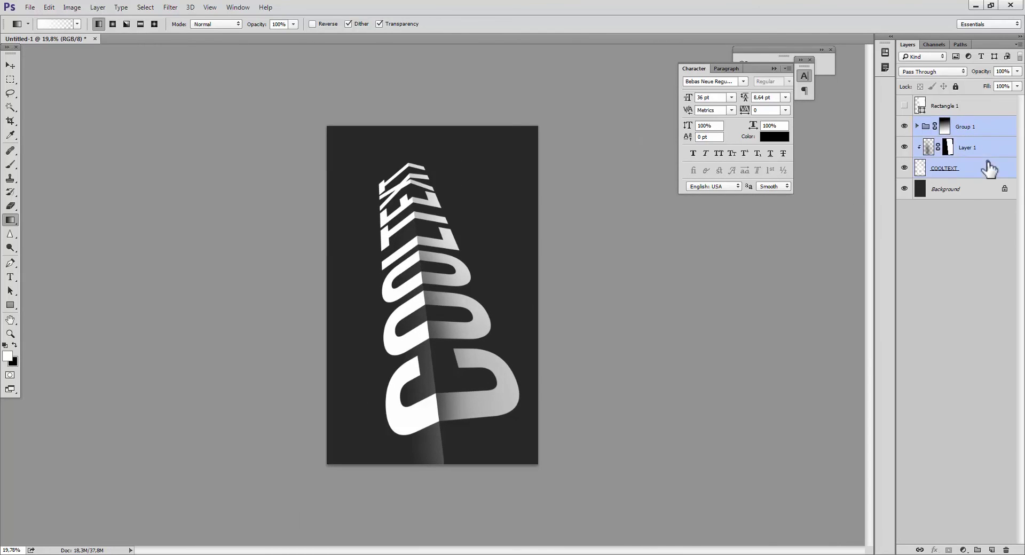
pyautogui.hotkey('ctrl', 't')
pyautogui.moveTo(675, 282); pyautogui.dragTo(664, 309)
pyautogui.moveTo(502, 361); pyautogui.dragTo(519, 377)
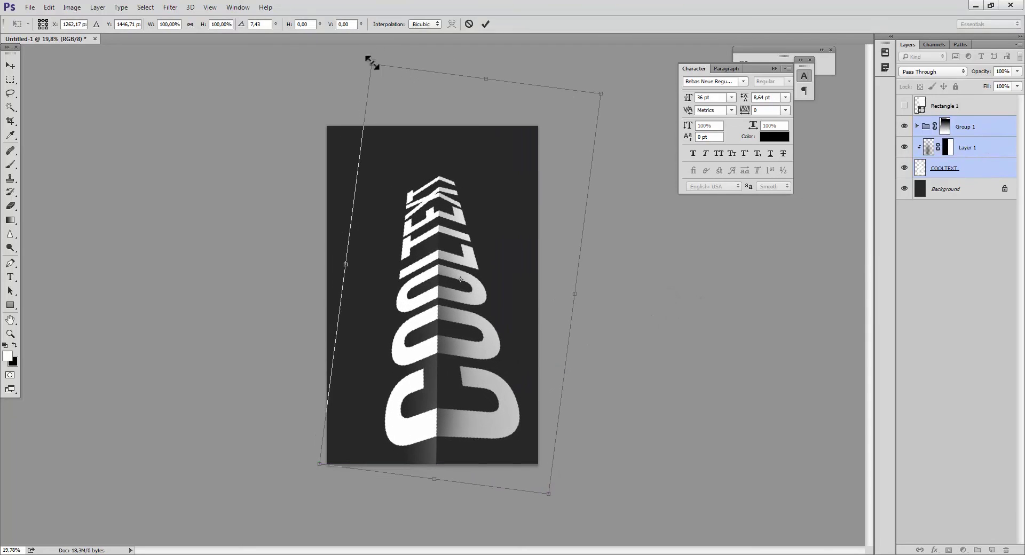
pyautogui.moveTo(373, 62); pyautogui.dragTo(354, 15)
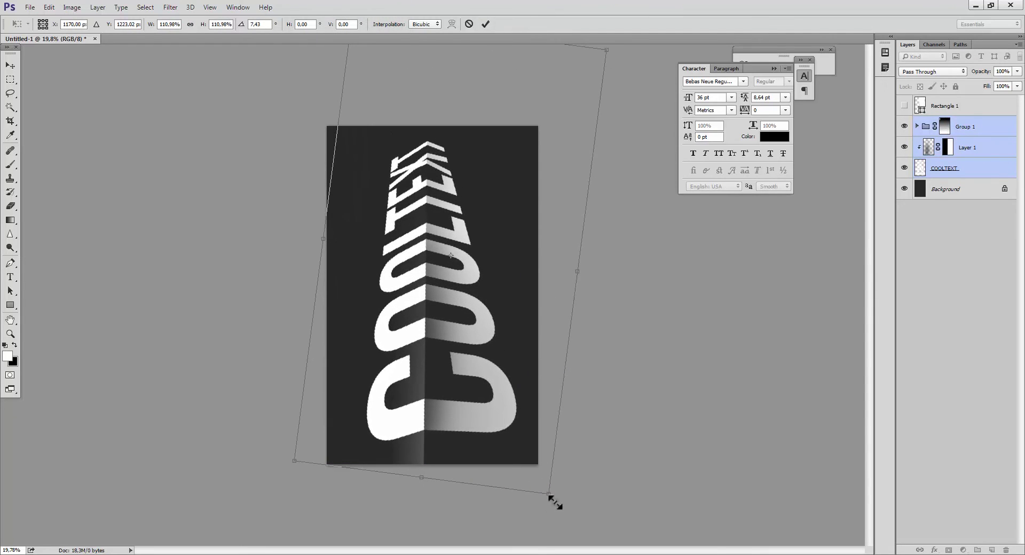
pyautogui.moveTo(555, 502); pyautogui.dragTo(560, 512)
pyautogui.moveTo(472, 412); pyautogui.dragTo(475, 412)
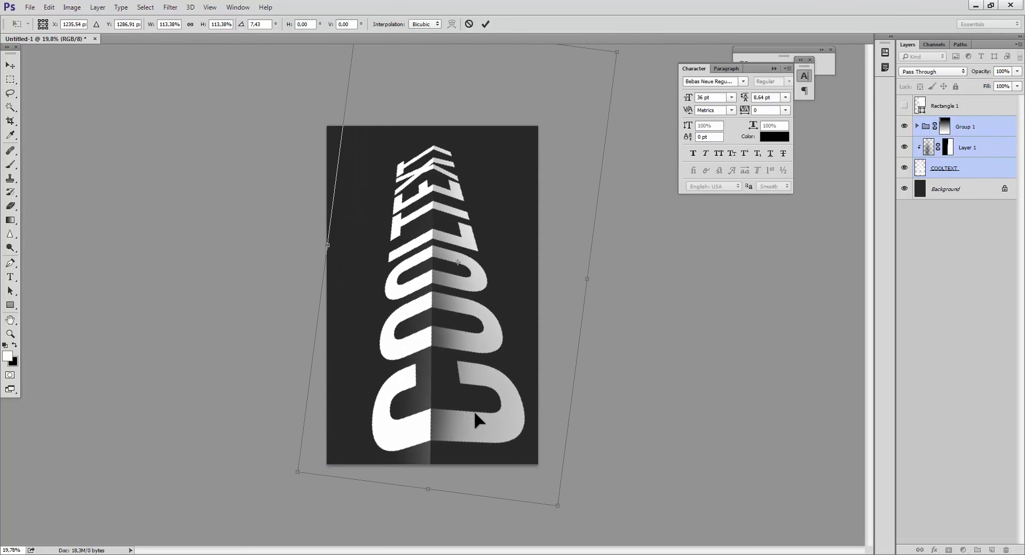
pyautogui.press('Return')
pyautogui.click(454, 417)
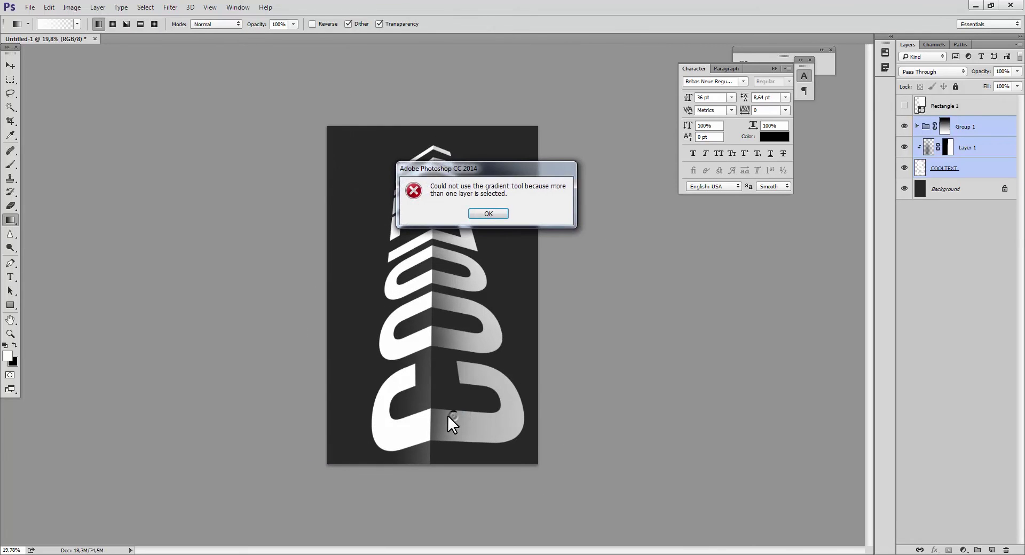
pyautogui.click(481, 213)
# Step: Check the reference poster in the browser, and try rotating Group 1 alone by about 5.6° before discarding the transformation
pyautogui.hotkey('alt', 'Tab')
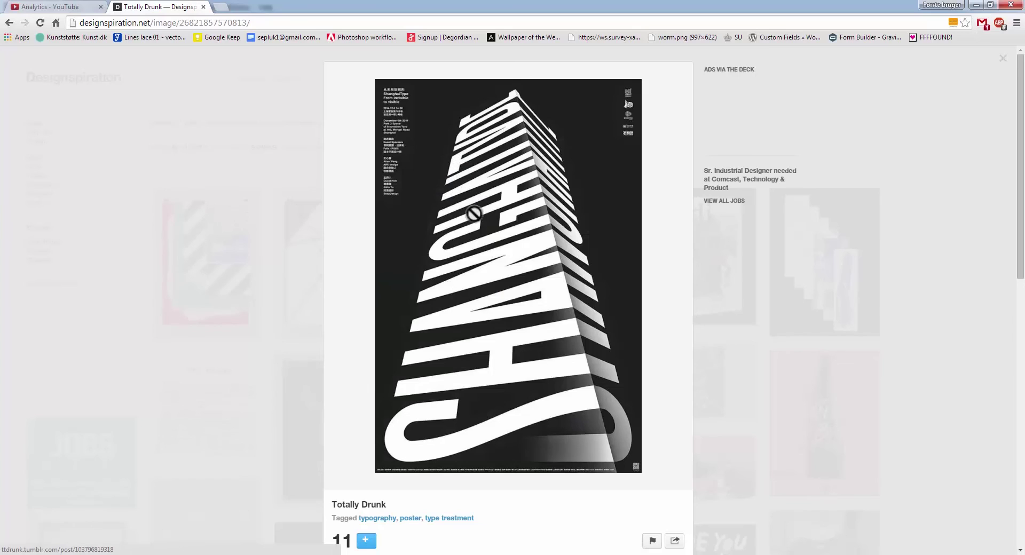
pyautogui.hotkey('alt', 'Tab')
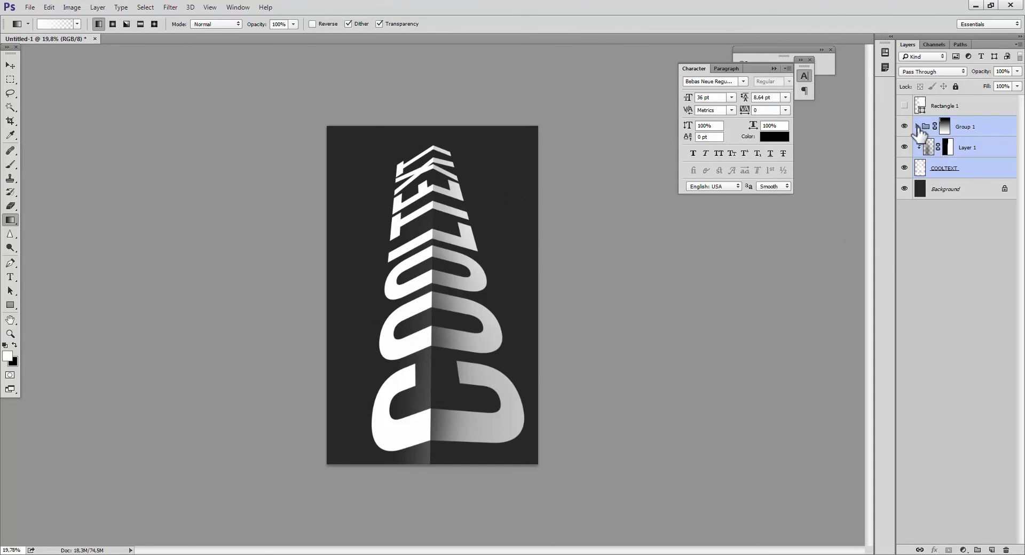
pyautogui.click(918, 127)
pyautogui.click(928, 147)
pyautogui.press('v')
pyautogui.moveTo(564, 290)
pyautogui.mouseDown()
pyautogui.moveTo(553, 292)
pyautogui.moveTo(569, 293)
pyautogui.mouseUp()
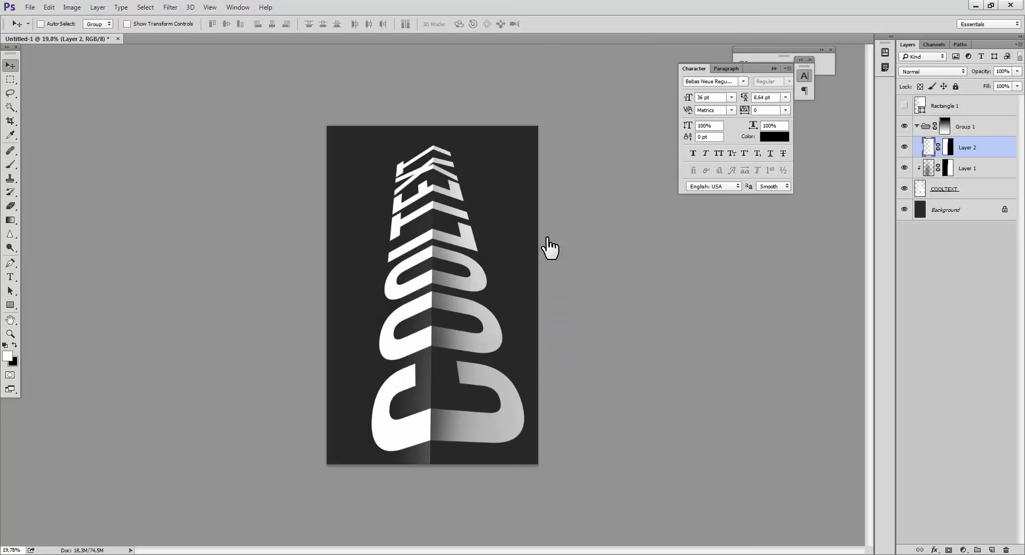
pyautogui.click(977, 132)
pyautogui.hotkey('ctrl', 't')
pyautogui.moveTo(697, 249); pyautogui.dragTo(694, 276)
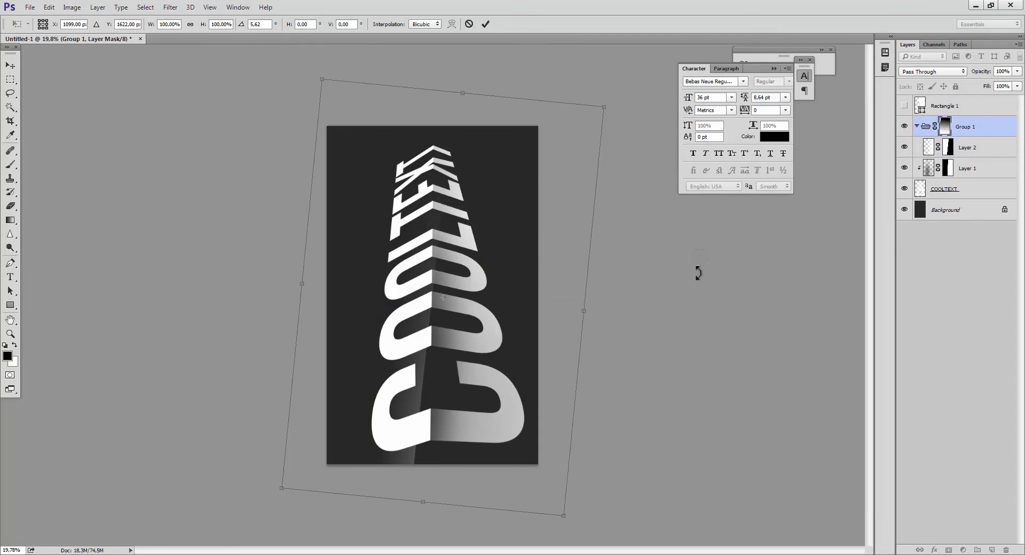
pyautogui.hotkey('ctrl', 'z')
pyautogui.click(10, 64)
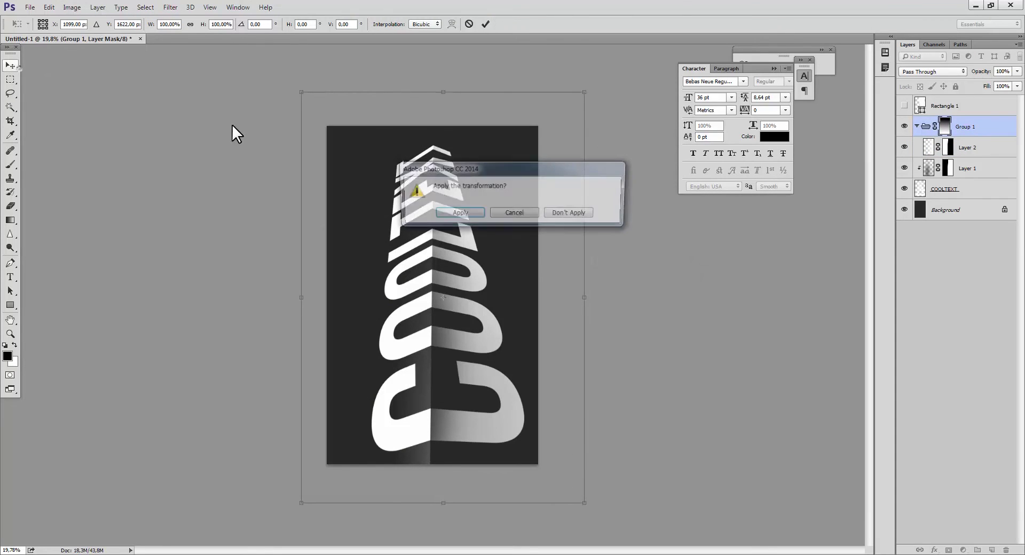
pyautogui.click(564, 214)
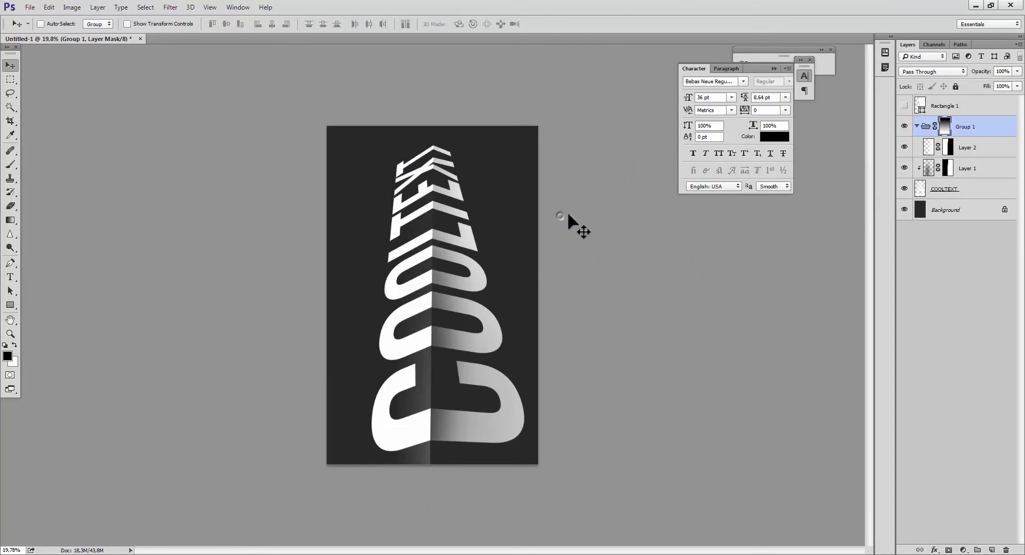
# Step: Rotate Group 1, Layer 1 and the COOLTEXT layer together by 4.07° and shift them slightly to the right
pyautogui.keyDown('shift'); pyautogui.click(996, 193); pyautogui.keyUp('shift')
pyautogui.hotkey('ctrl', 't')
pyautogui.moveTo(684, 249); pyautogui.dragTo(675, 279)
pyautogui.moveTo(434, 315); pyautogui.dragTo(446, 317)
pyautogui.moveTo(190, 431)
pyautogui.mouseDown()
pyautogui.moveTo(194, 446)
pyautogui.moveTo(203, 445)
pyautogui.mouseUp()
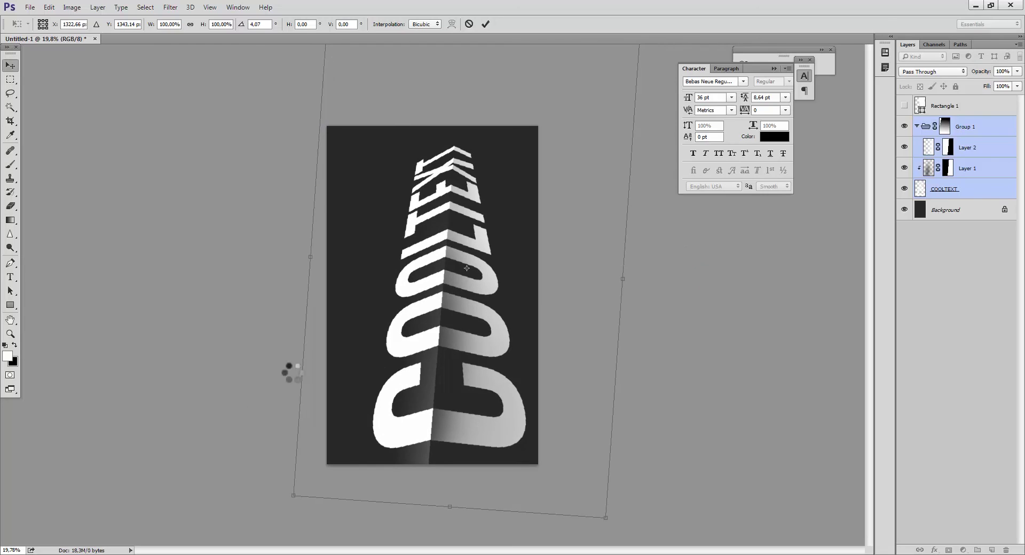